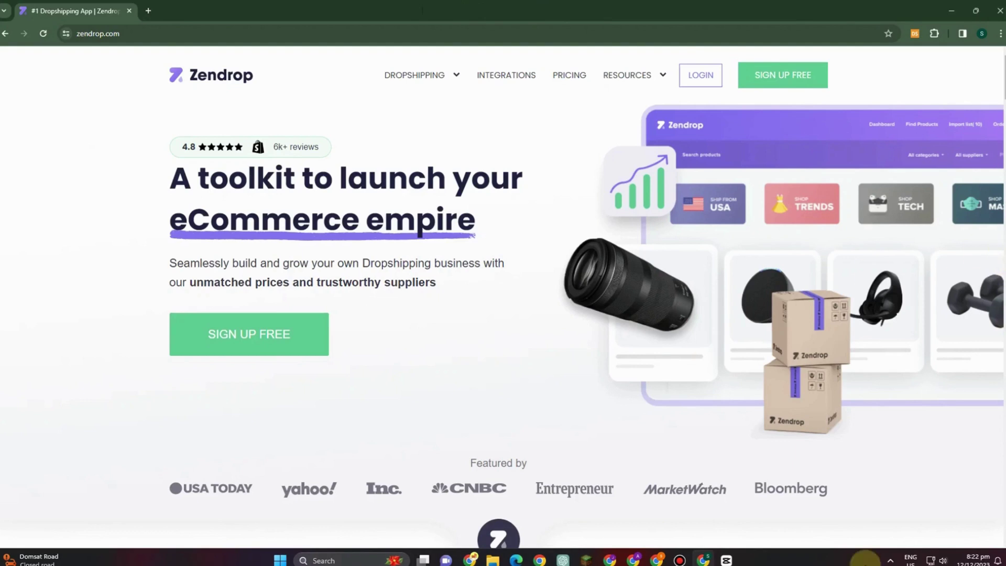
# - Search the web for "dropshipping" in a new tab and take a brief look at Shopify's "What Is Dropshipping and How Does It Work?" article
pyautogui.click(150, 11)
pyautogui.write('d')
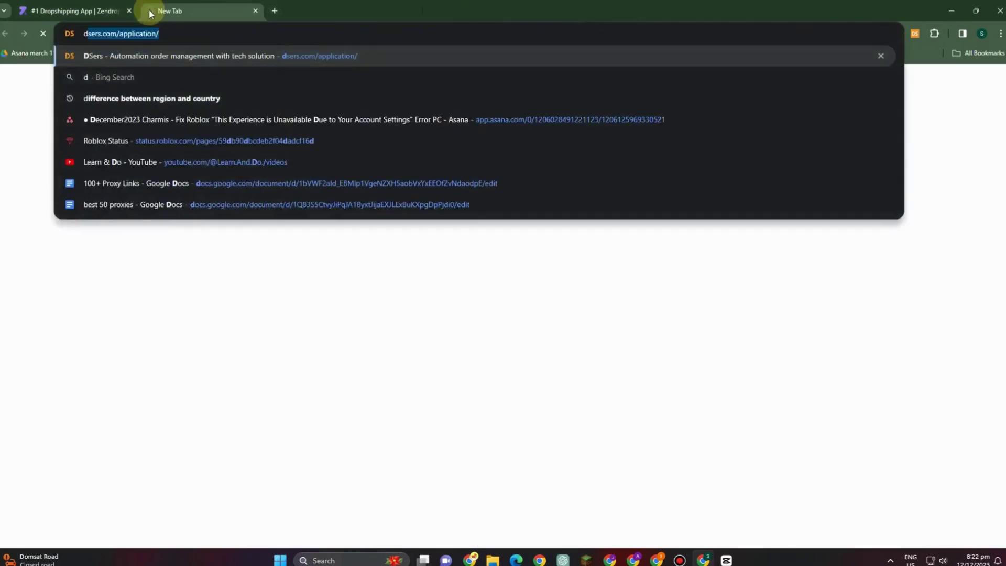
pyautogui.write('rop')
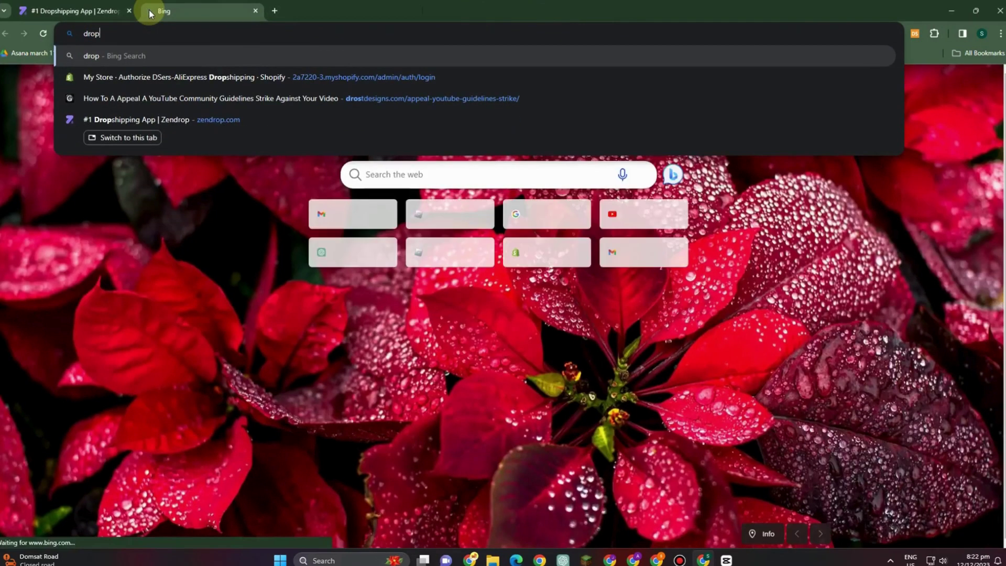
pyautogui.write('s')
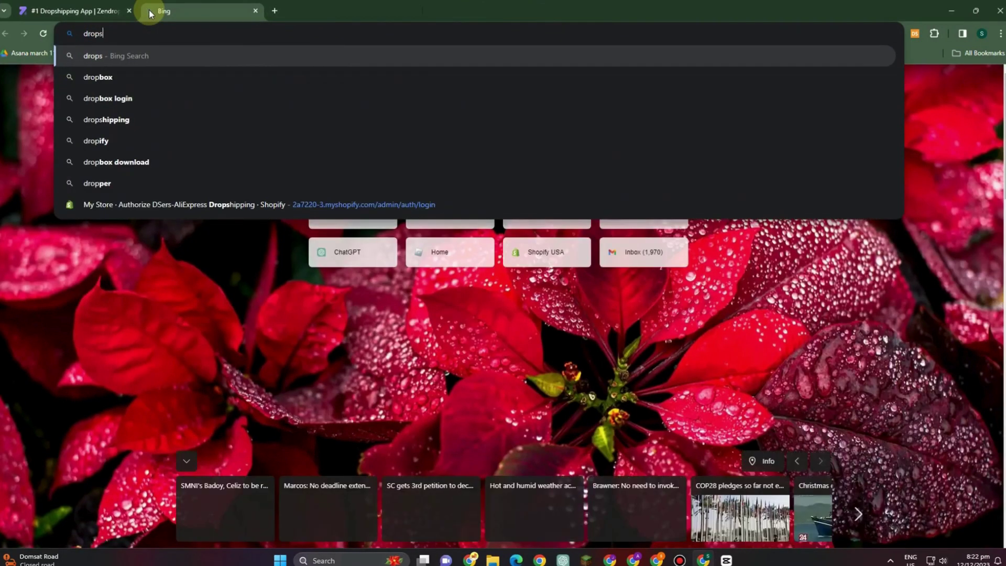
pyautogui.write('hi')
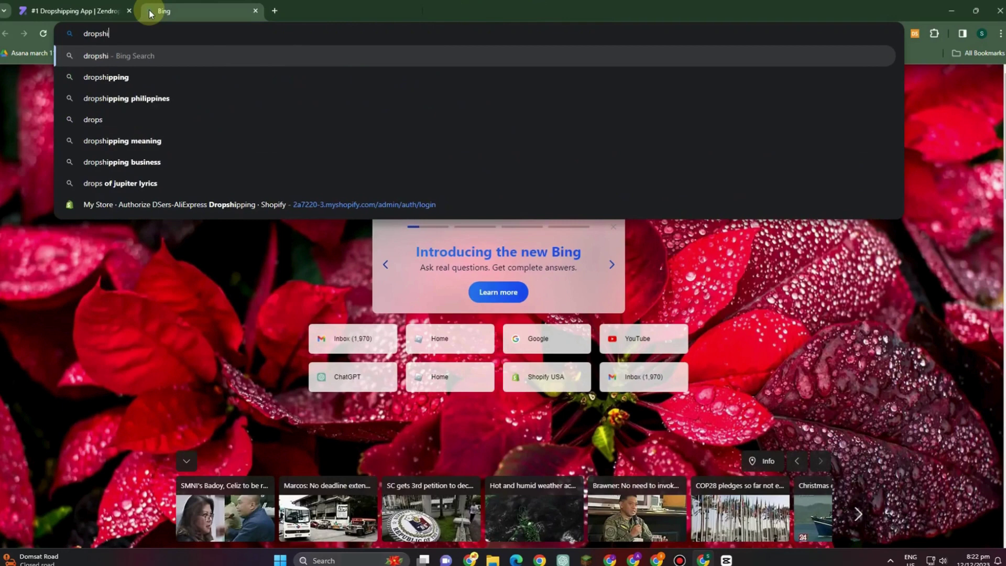
pyautogui.click(139, 73)
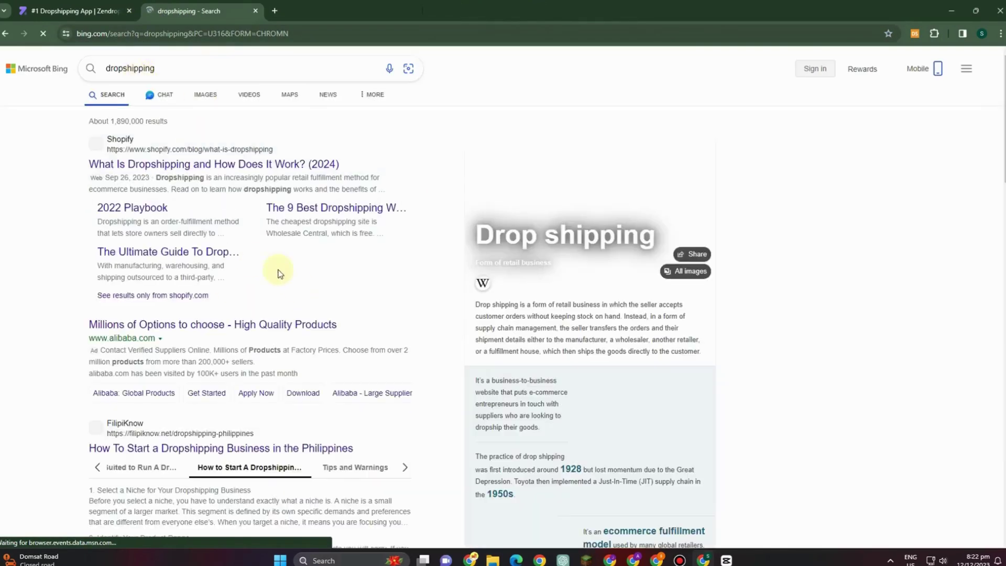
pyautogui.click(214, 164)
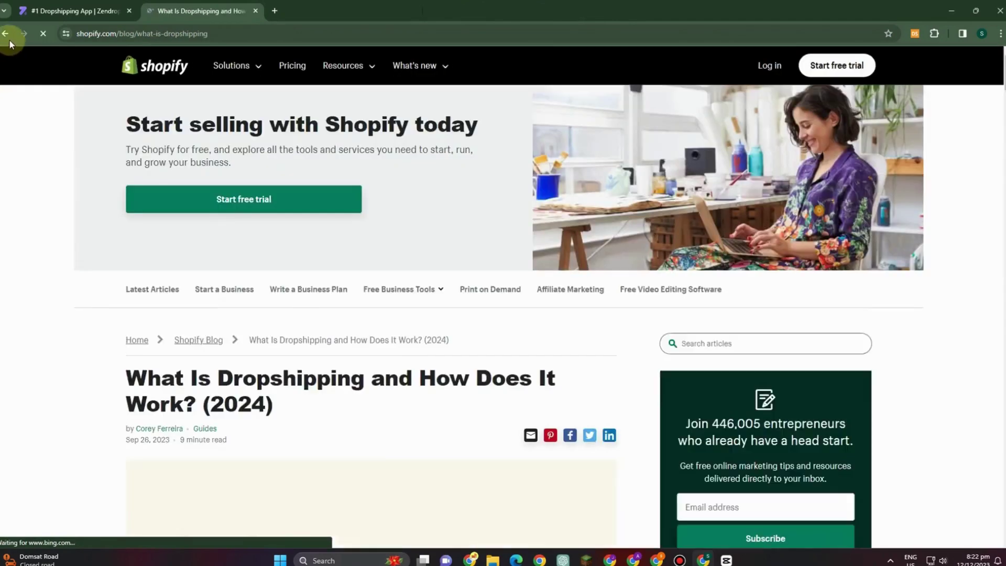
pyautogui.click(6, 33)
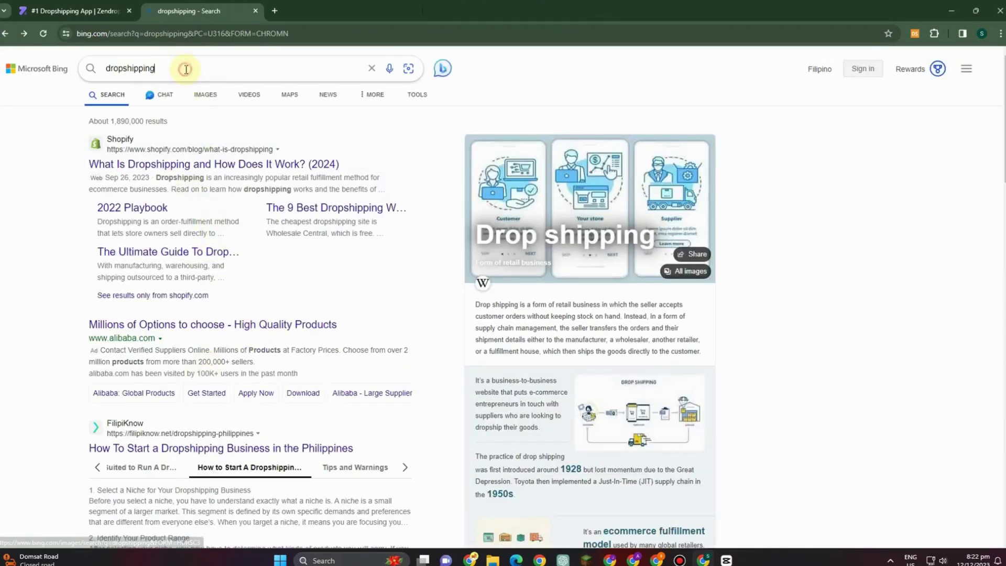
# - Refine the web search to "dropshipping meaning" and look through the results for a definition
pyautogui.click(186, 71)
pyautogui.write('mean')
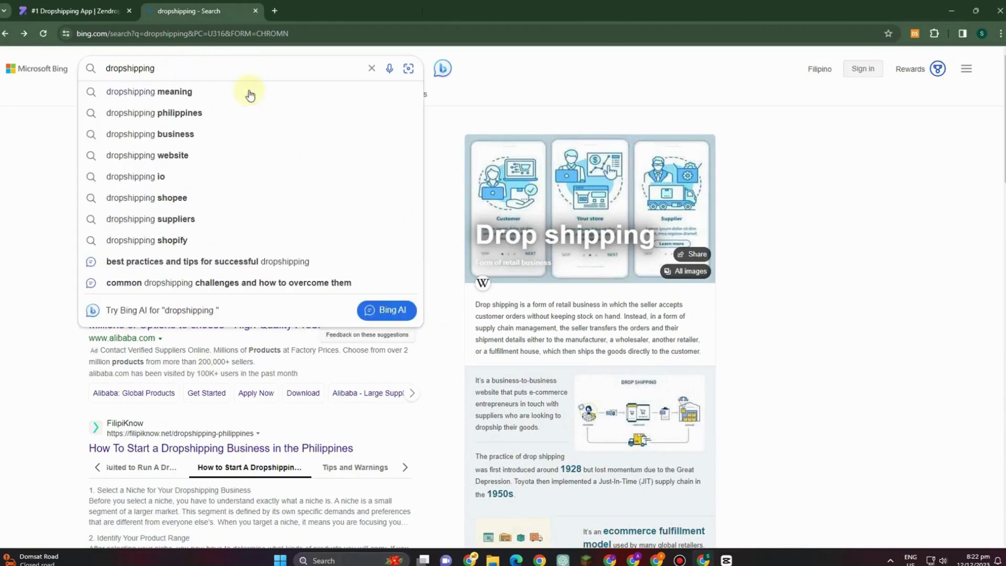
pyautogui.write('ing')
pyautogui.press('Return')
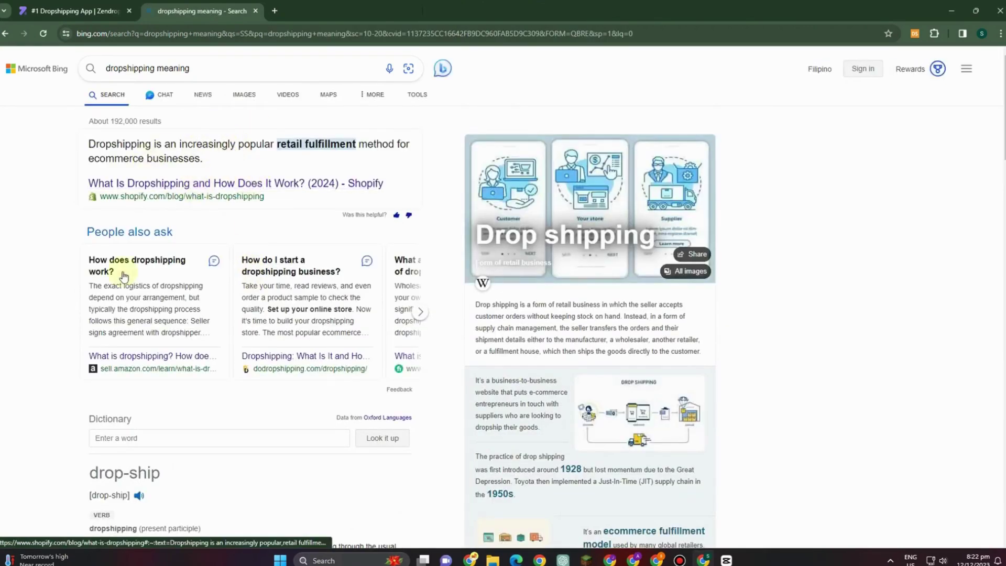
pyautogui.scroll(-1, 168, 203)
pyautogui.scroll(-9, 168, 203)
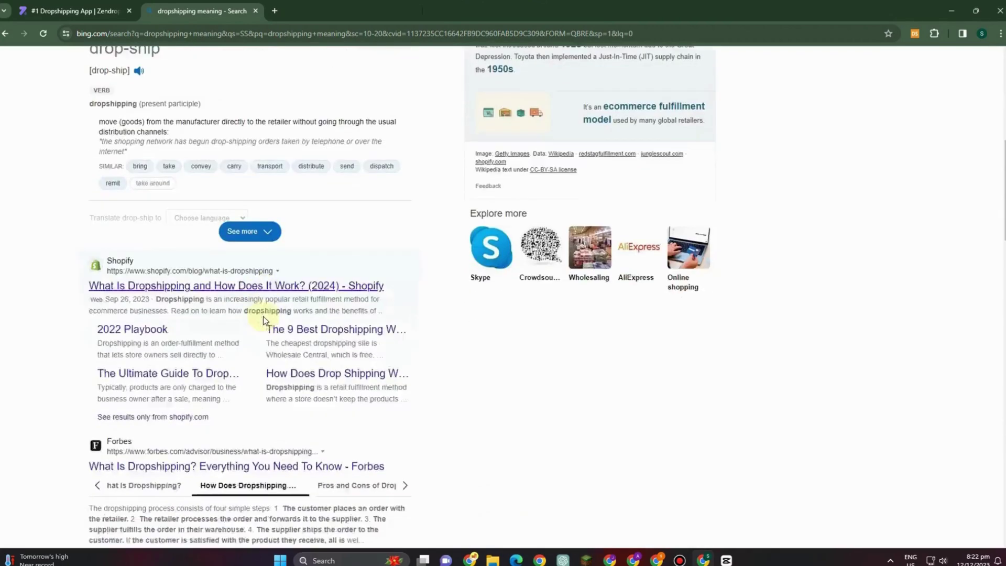
pyautogui.scroll(-1, 263, 321)
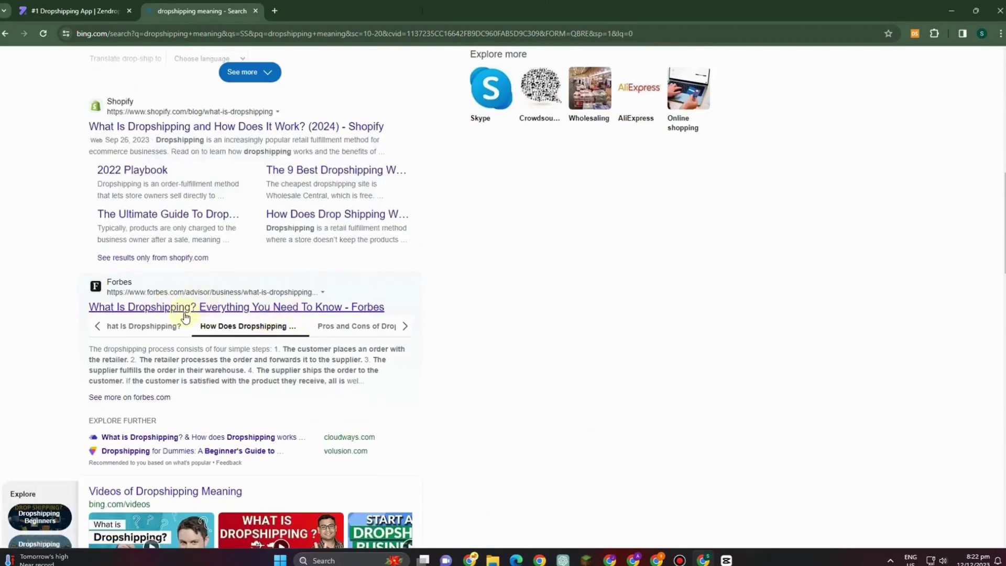
pyautogui.scroll(-3, 172, 367)
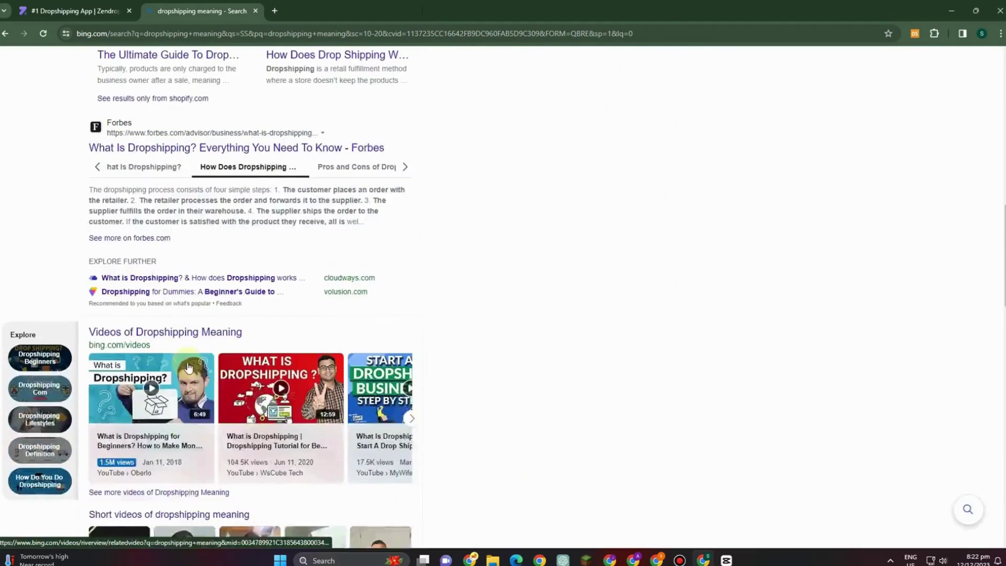
pyautogui.scroll(12, 192, 362)
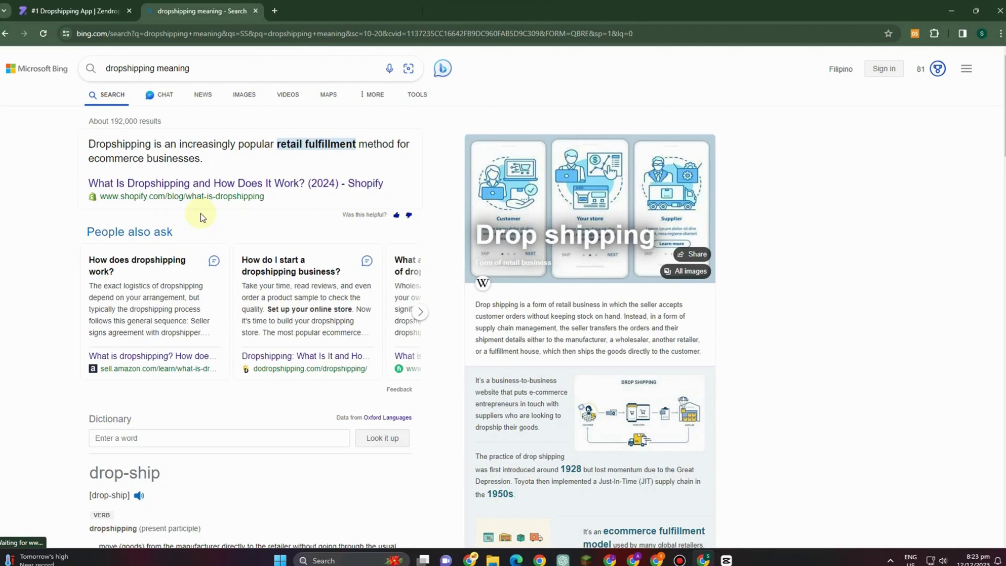
# - Open Shopify's "What Is Dropshipping and How Does It Work? (2024)" article from the "dropshipping meaning" results and skim it
pyautogui.click(64, 6)
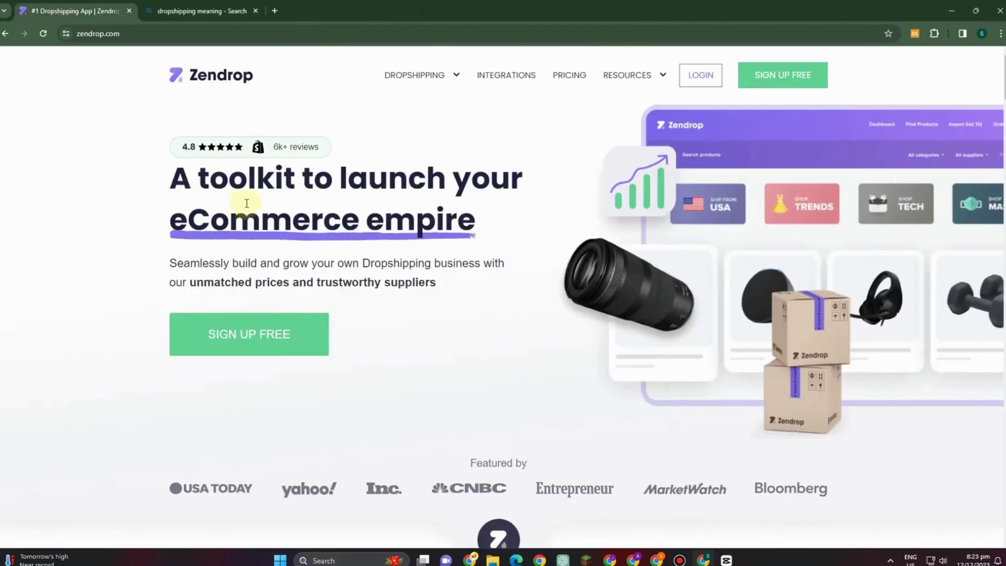
pyautogui.click(191, 13)
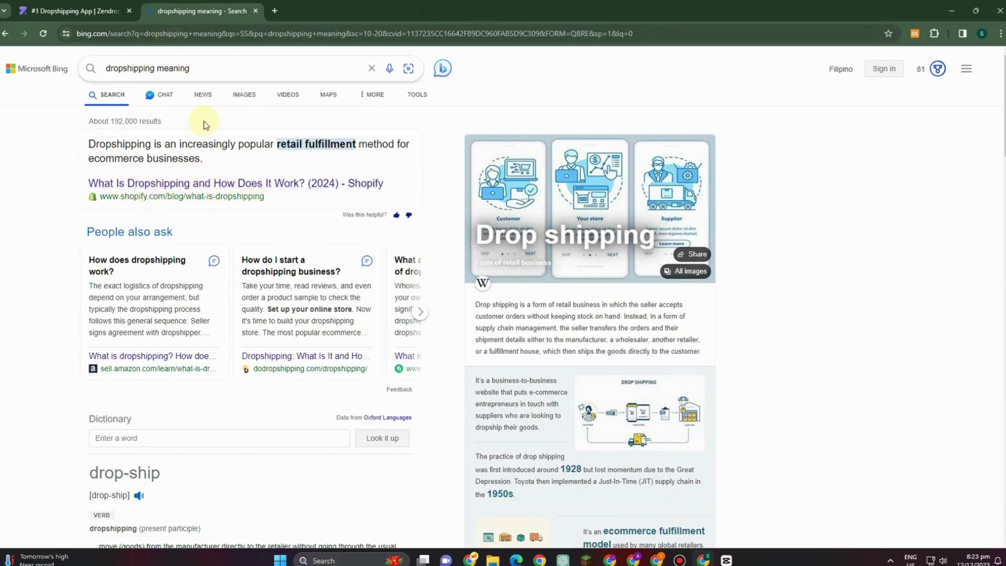
pyautogui.click(203, 184)
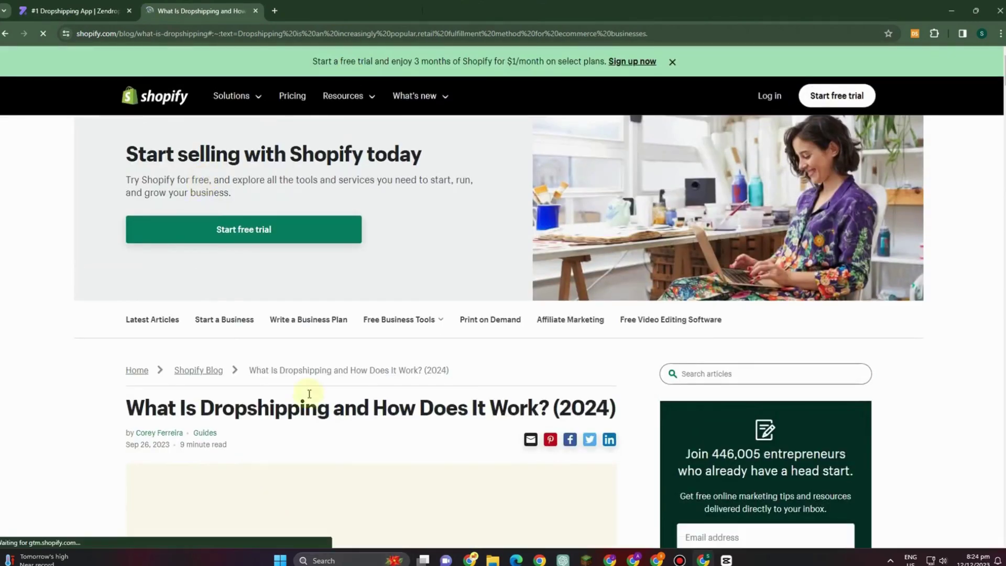
pyautogui.scroll(-6, 382, 387)
pyautogui.scroll(-2, 379, 419)
pyautogui.scroll(12, 380, 419)
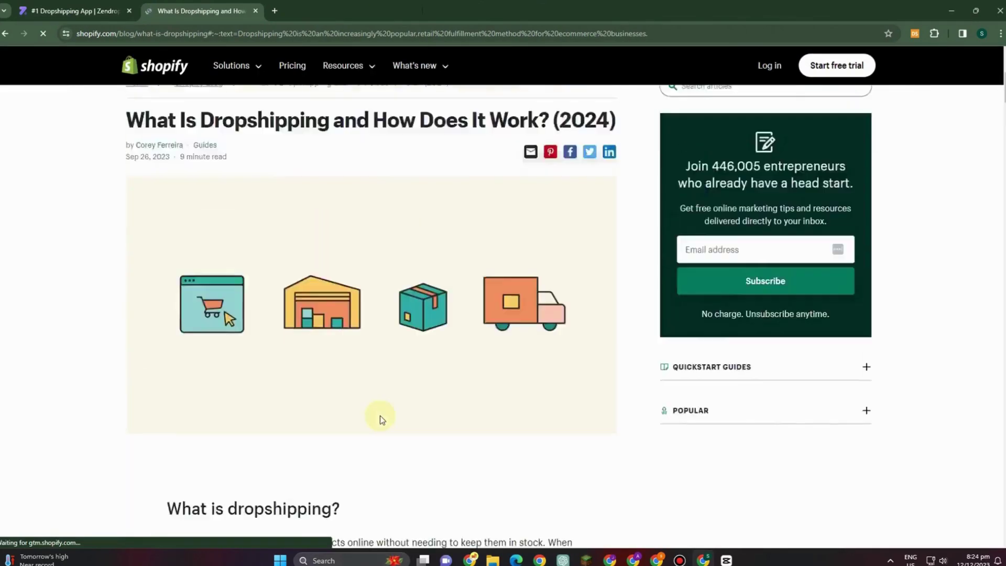
# - Log in to shopify.com in a new tab with the remembered account and open the My Store admin for store 72cbb2-4
pyautogui.click(273, 11)
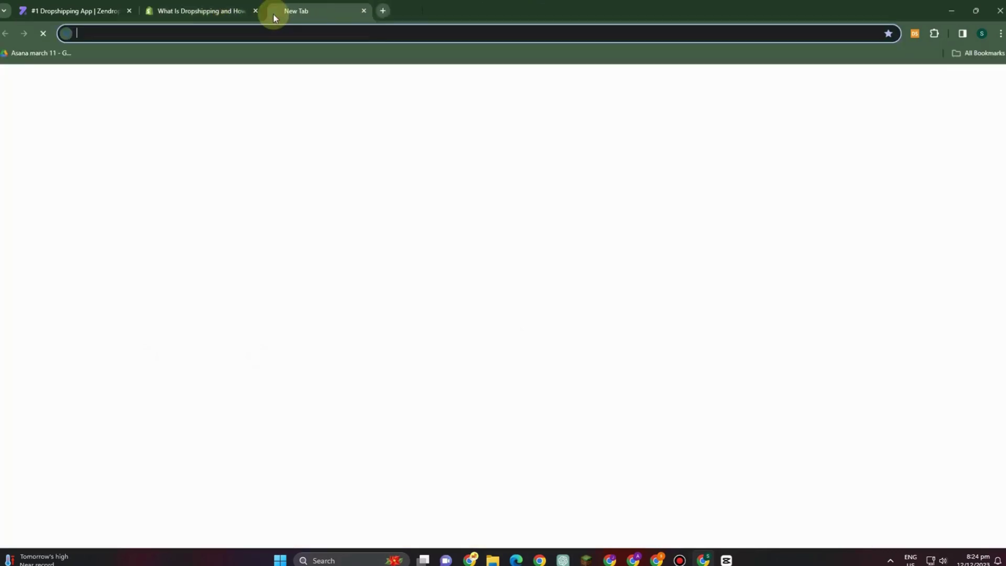
pyautogui.write('shopify.com')
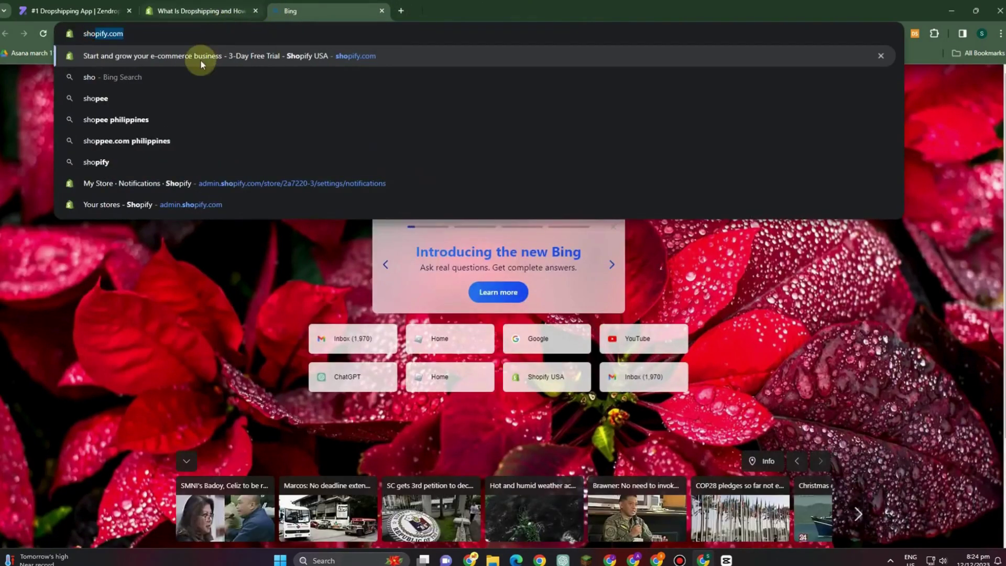
pyautogui.press('Return')
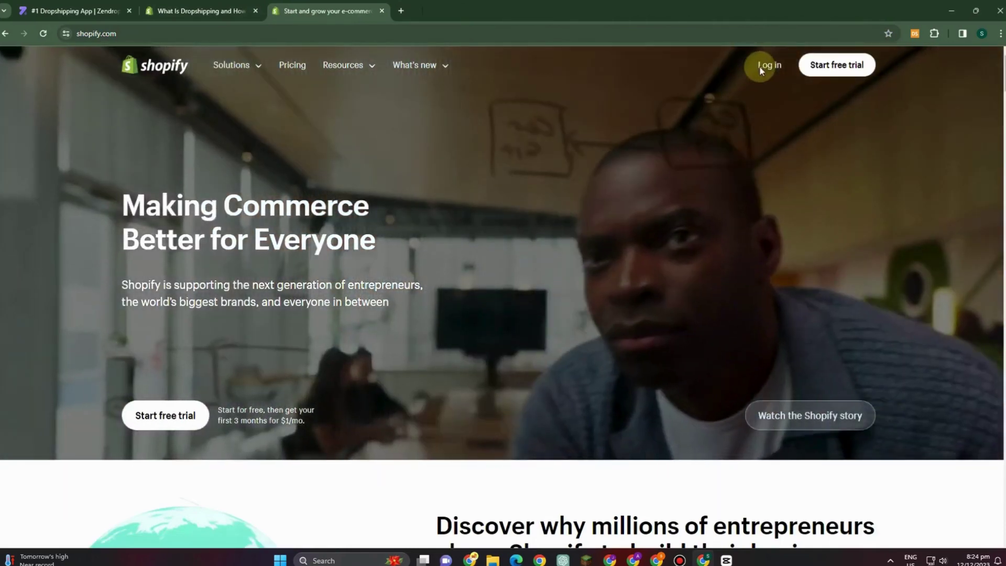
pyautogui.click(764, 65)
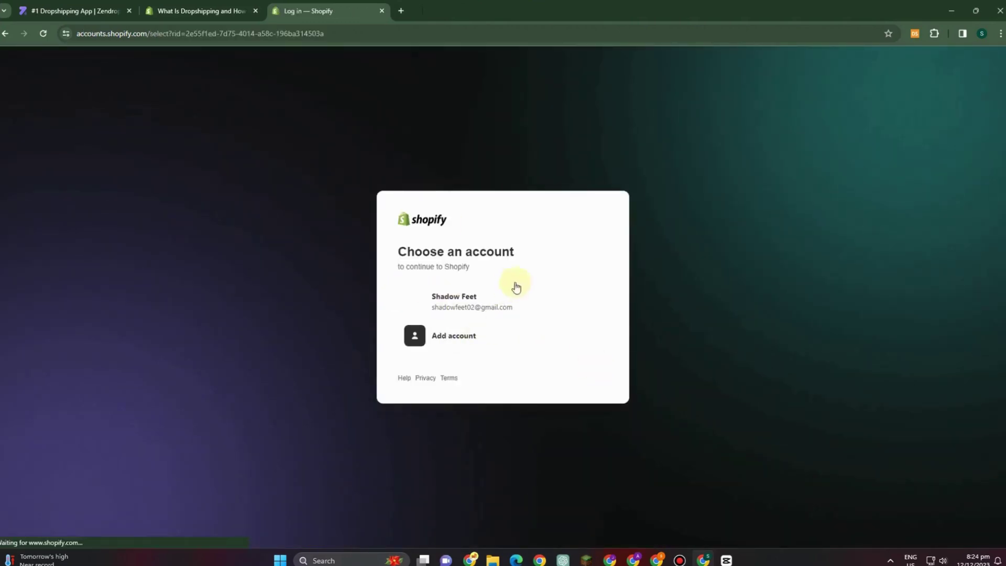
pyautogui.click(466, 309)
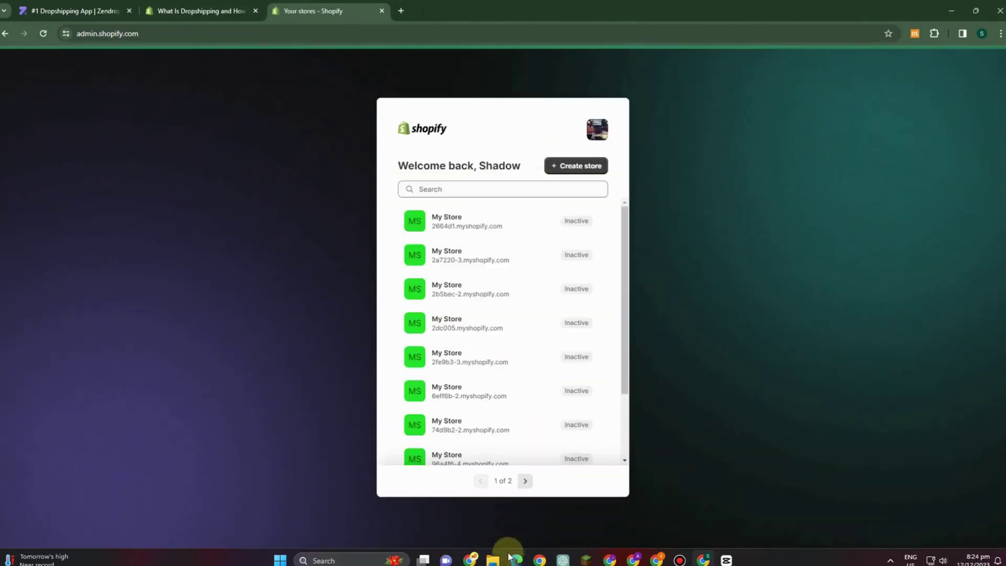
pyautogui.click(570, 378)
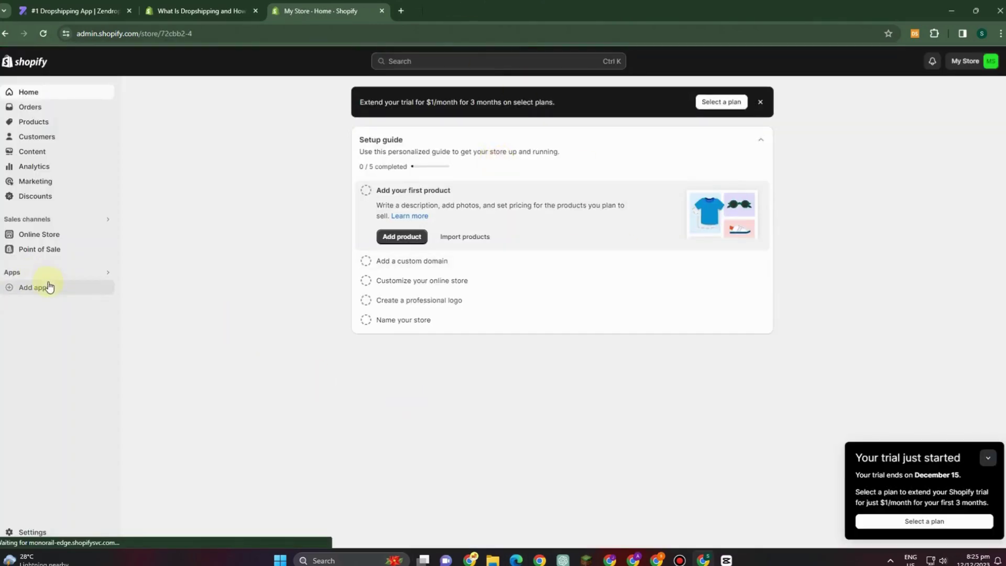
# - Go from the store's app suggestions to the Shopify App Store and search for "zendrop"
pyautogui.click(27, 292)
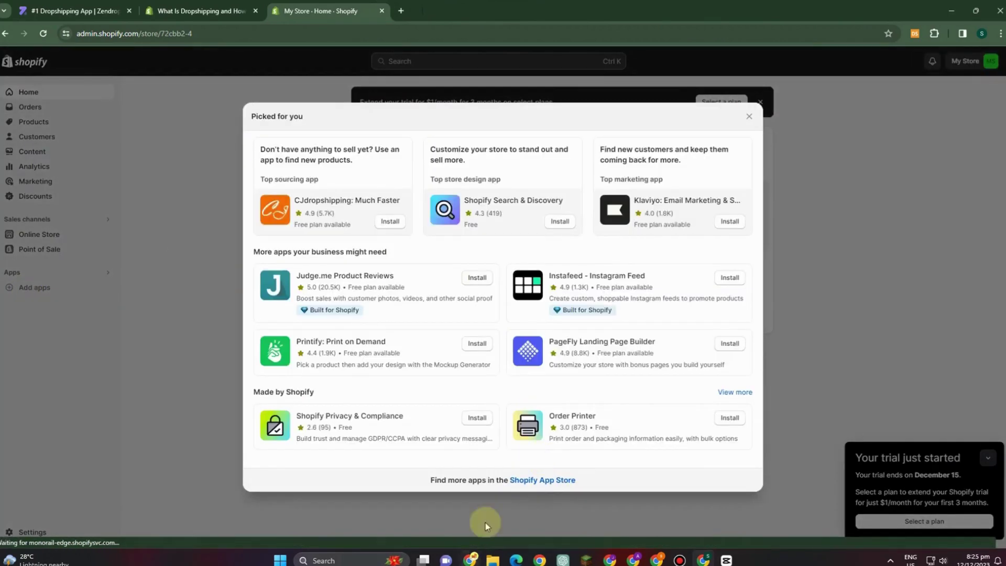
pyautogui.click(548, 480)
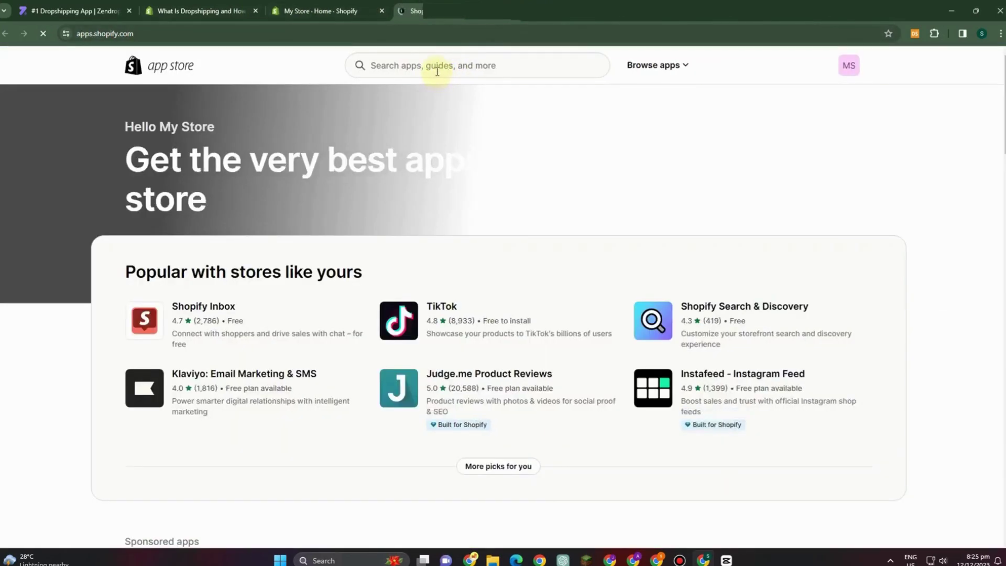
pyautogui.click(438, 67)
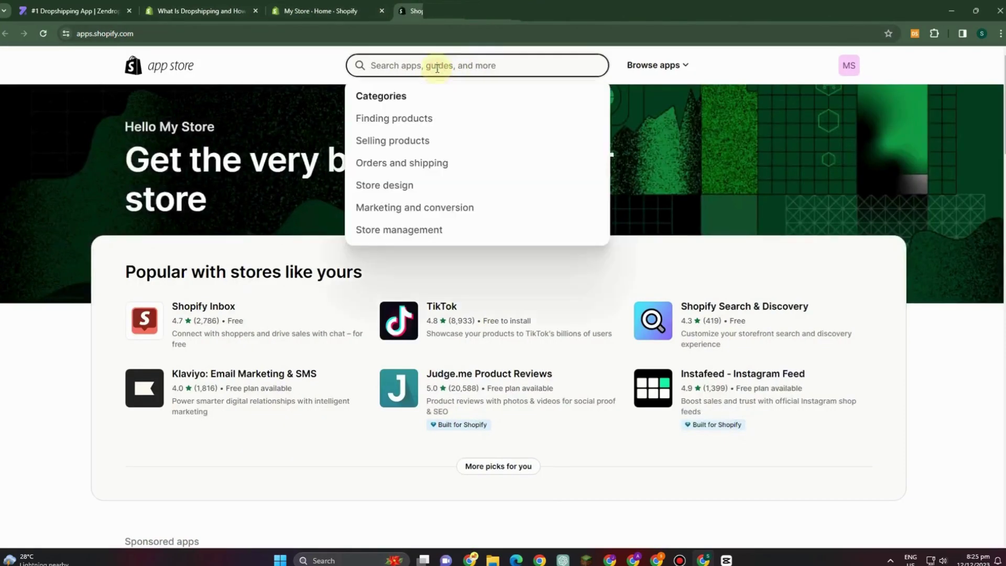
pyautogui.write('zen')
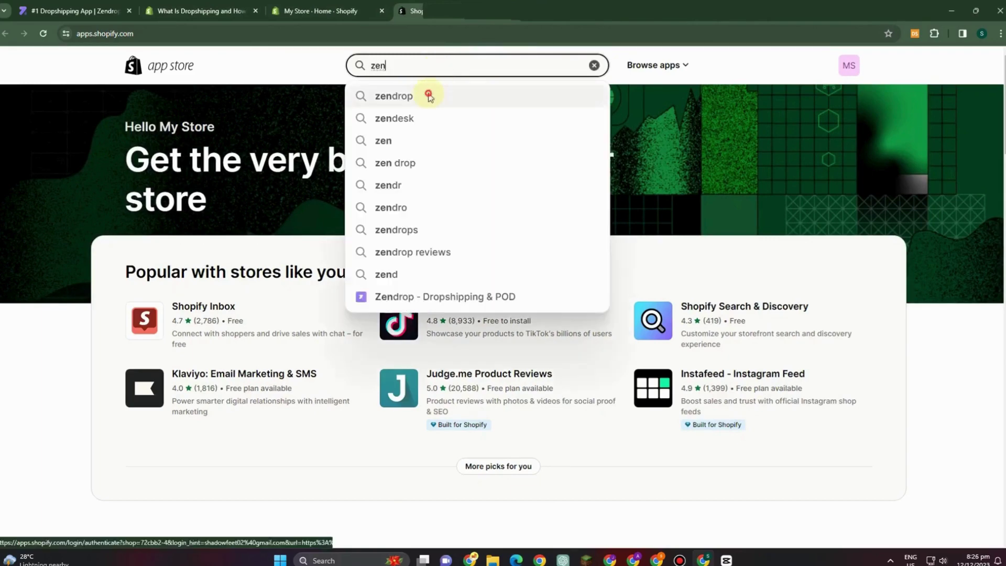
pyautogui.click(428, 97)
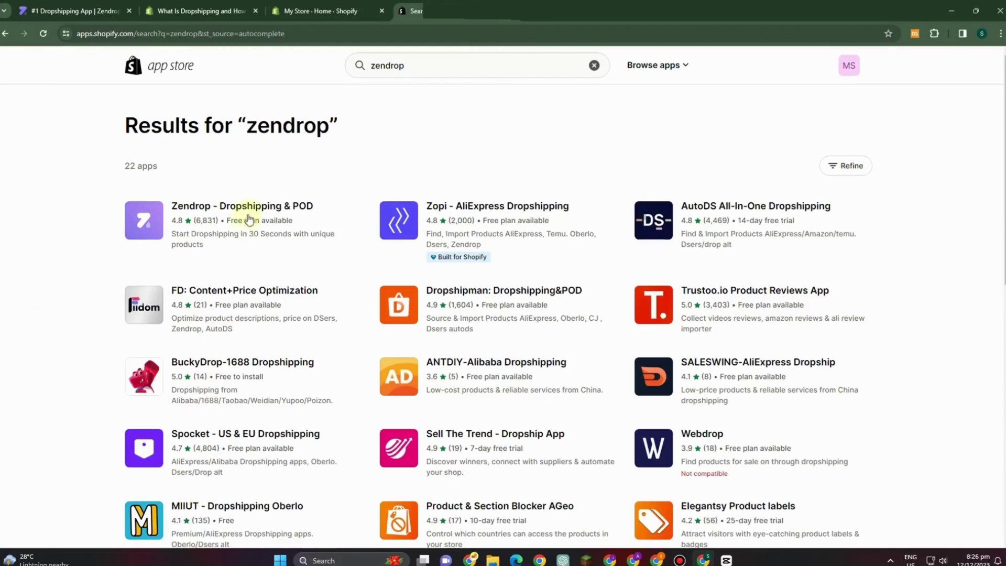
# - Install the Zendrop - Dropshipping & POD app in My Store and approve its requested access
pyautogui.click(237, 219)
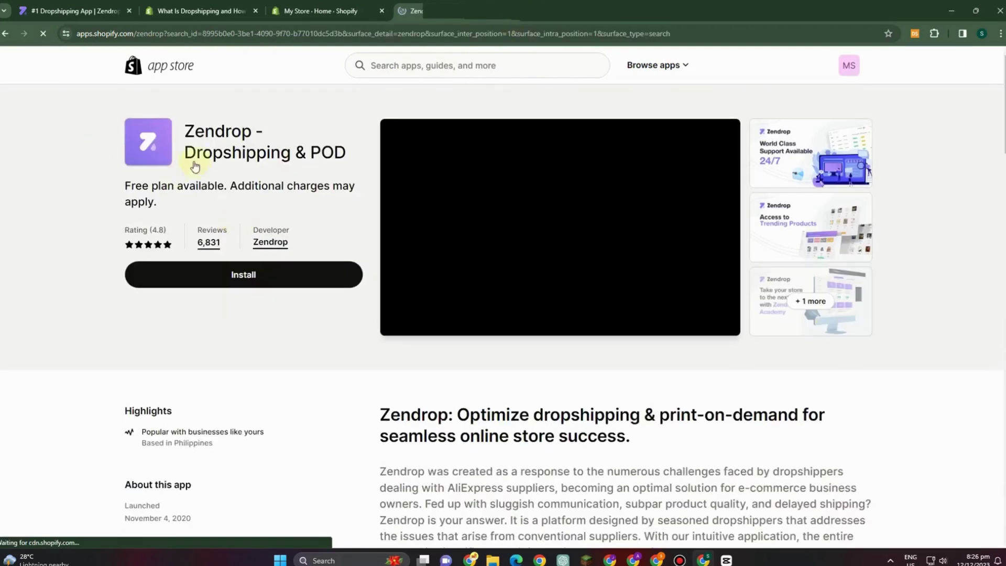
pyautogui.click(269, 283)
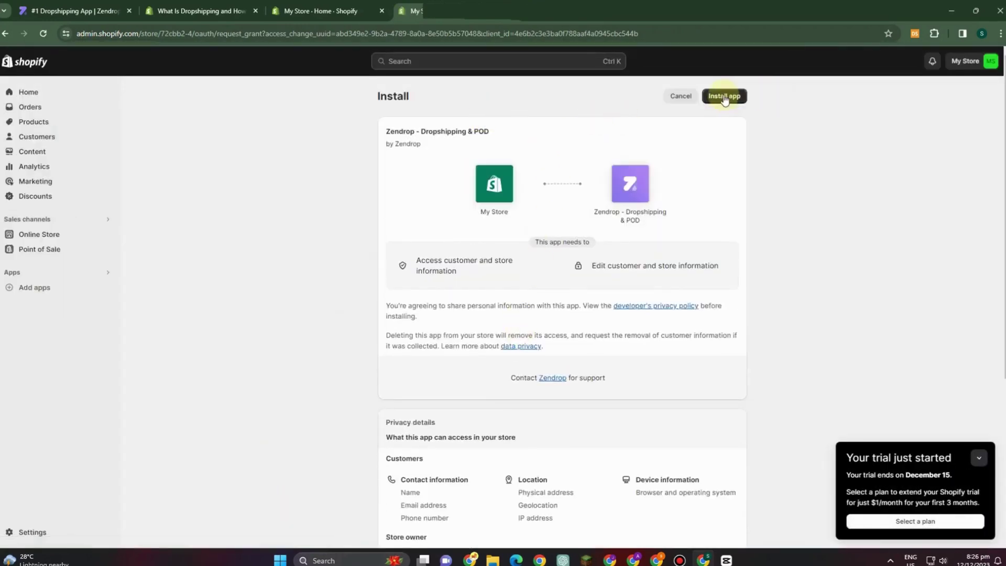
pyautogui.click(723, 97)
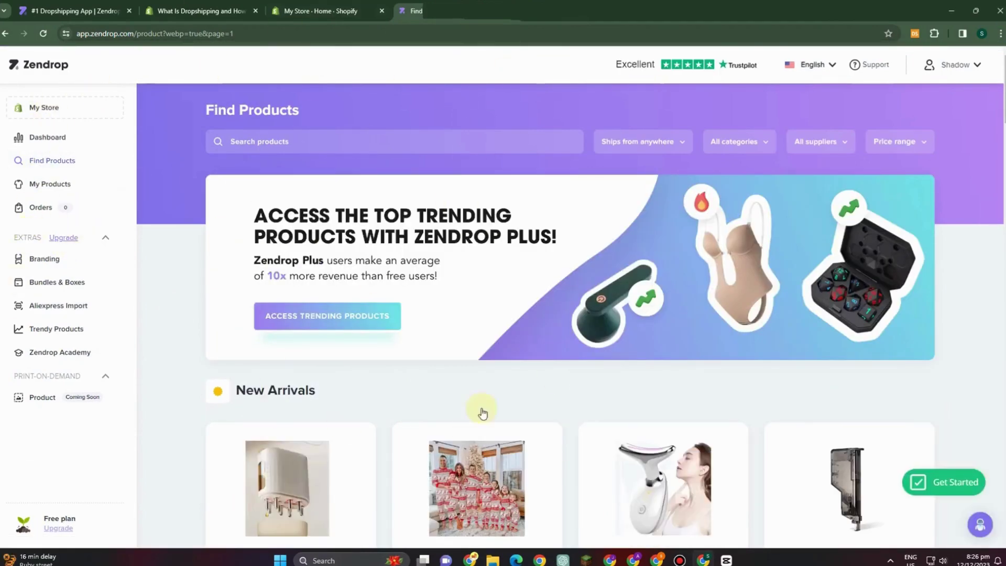
# - Open the free sign-up form on zendrop.com, dismissing the 30-day Zendrop Plus trial offer
pyautogui.click(73, 10)
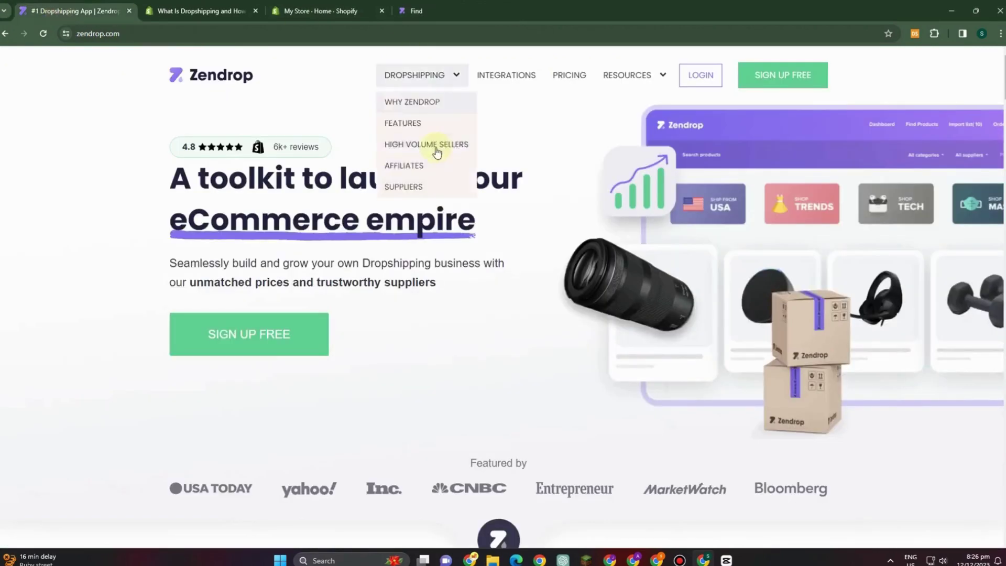
pyautogui.click(773, 76)
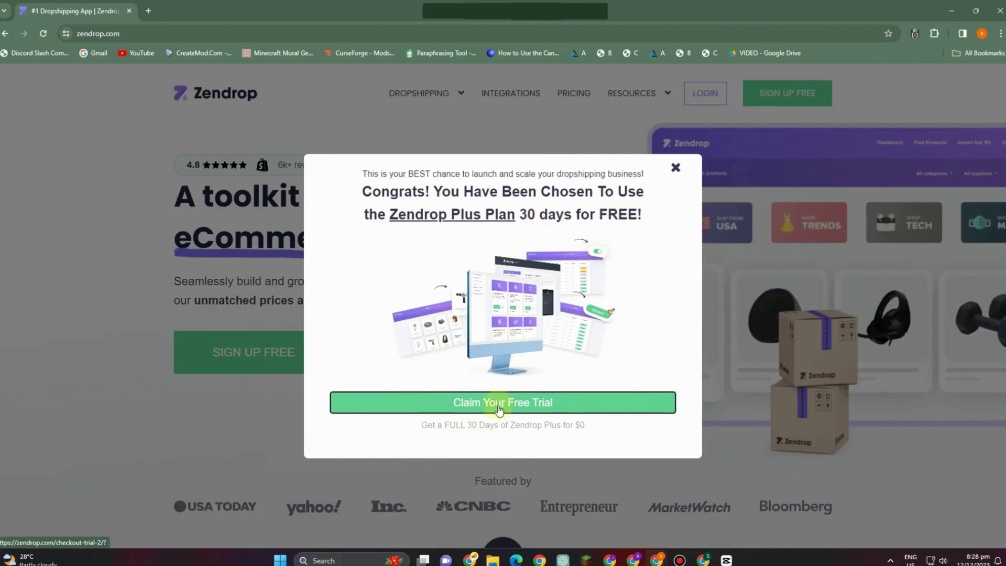
pyautogui.click(675, 169)
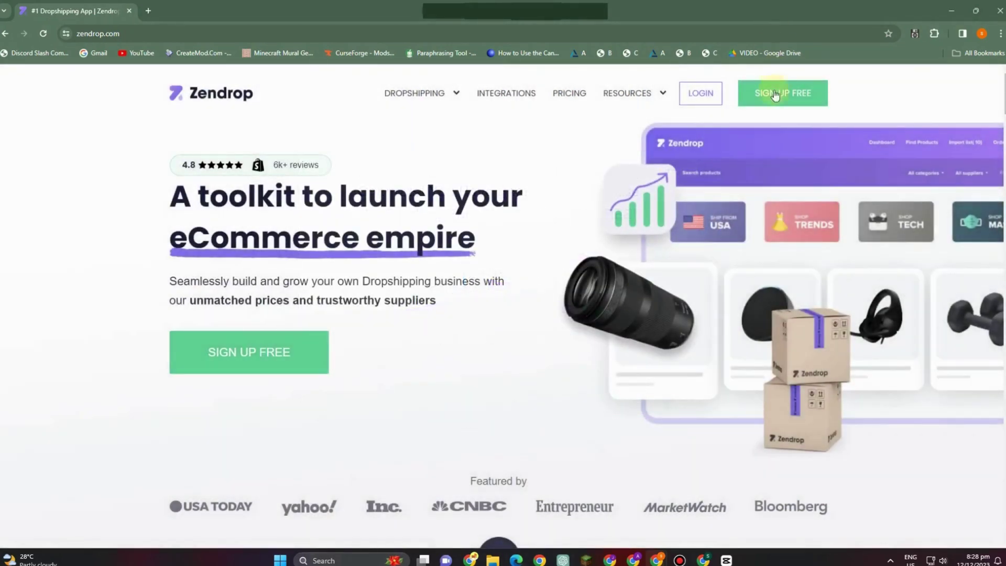
pyautogui.click(774, 94)
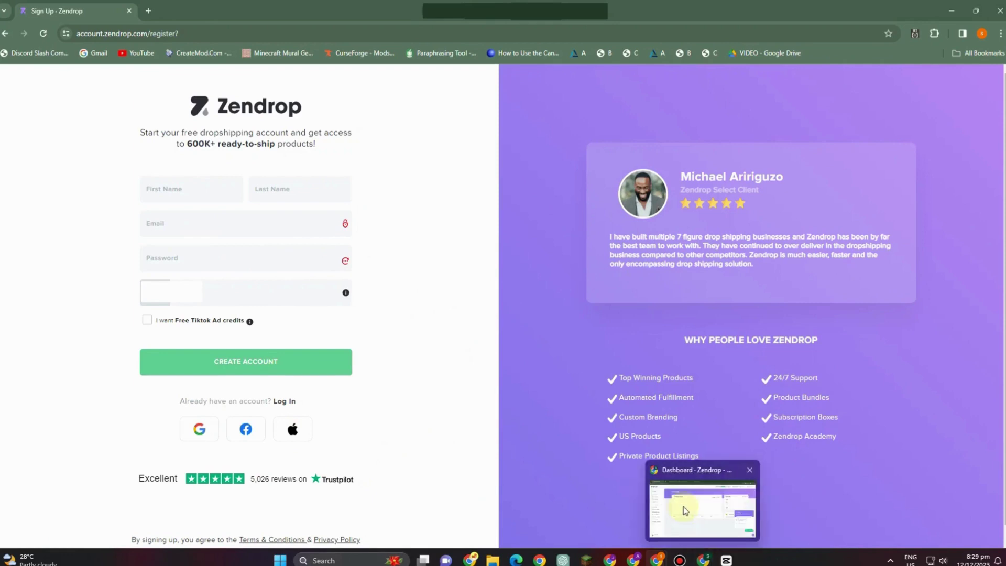
# - Switch to the Zendrop dashboard window and review the Find Products filters for shipping origin, category, supplier and price range
pyautogui.click(702, 500)
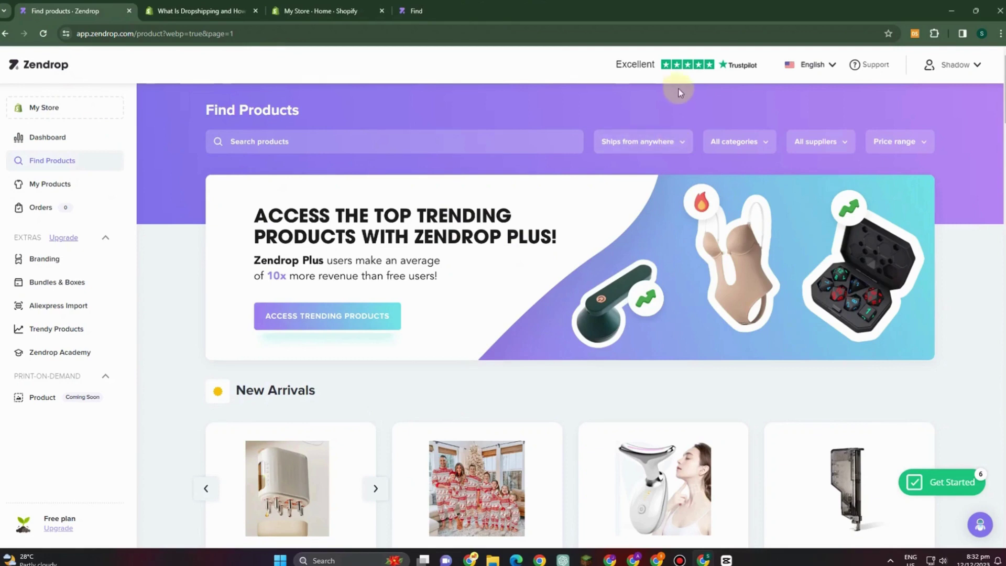
pyautogui.click(298, 138)
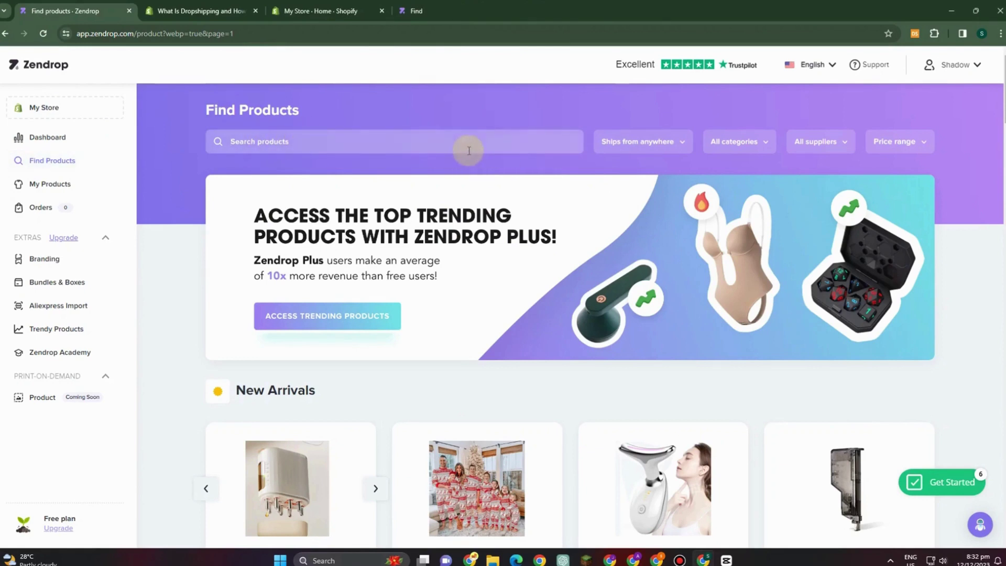
pyautogui.click(649, 139)
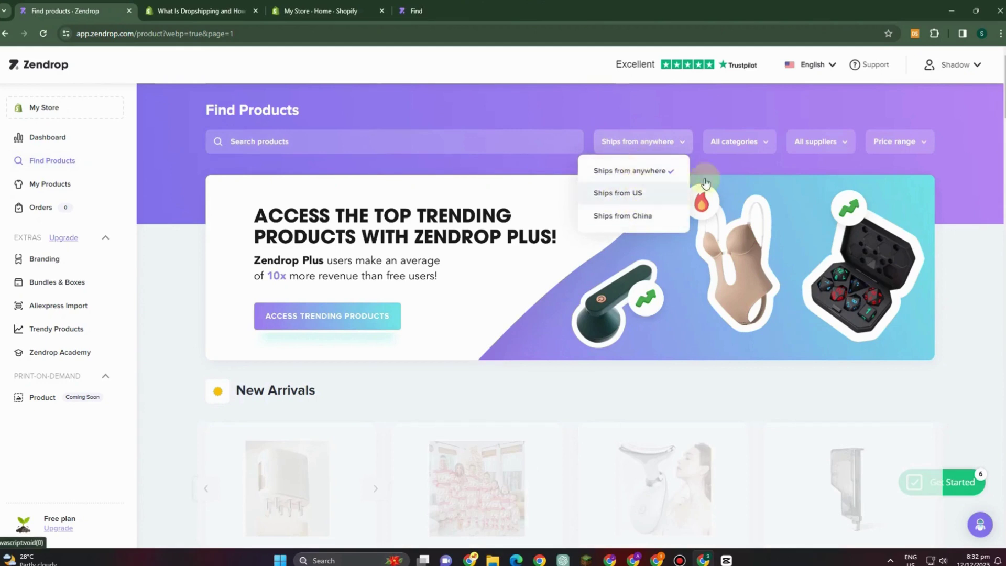
pyautogui.click(754, 141)
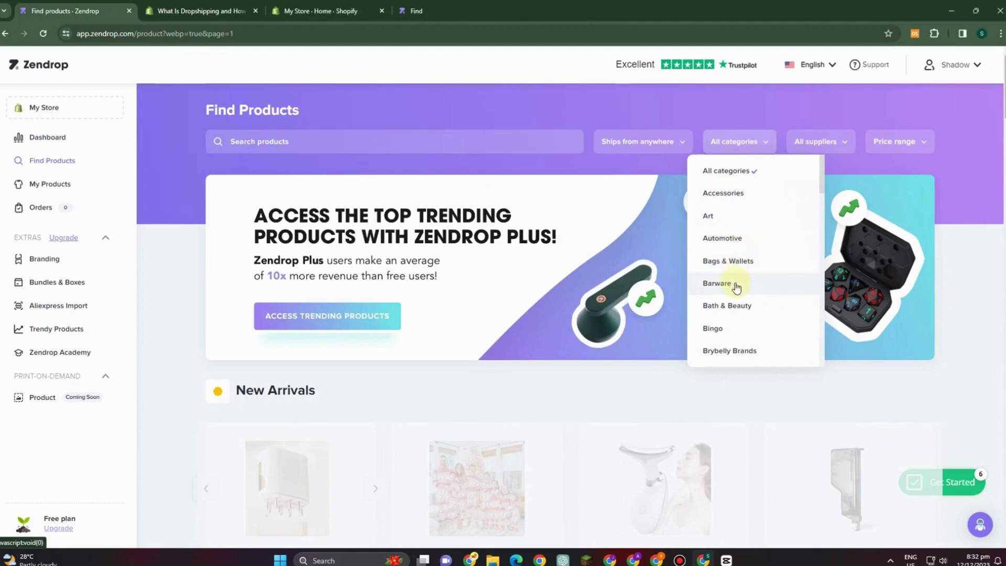
pyautogui.click(837, 150)
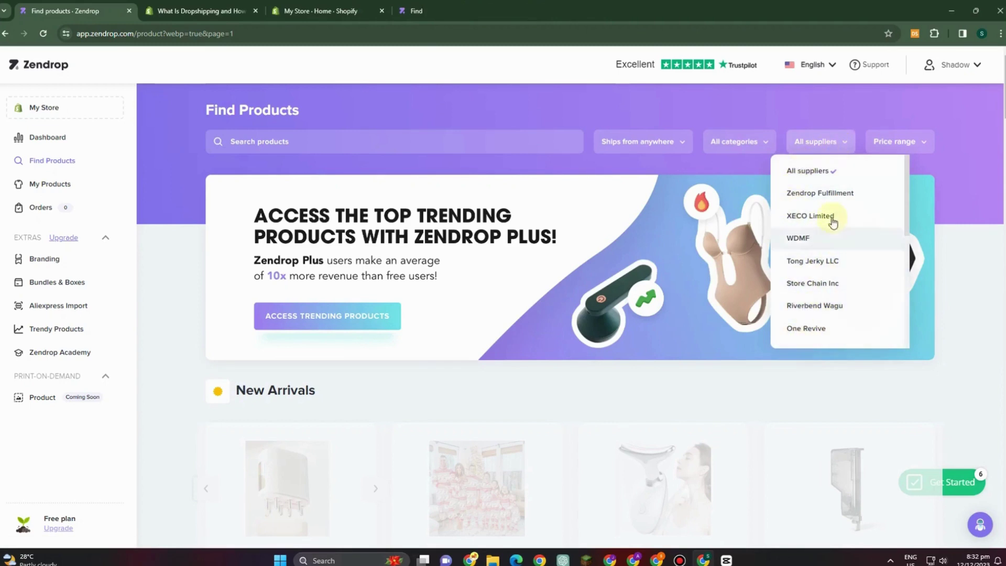
pyautogui.click(914, 140)
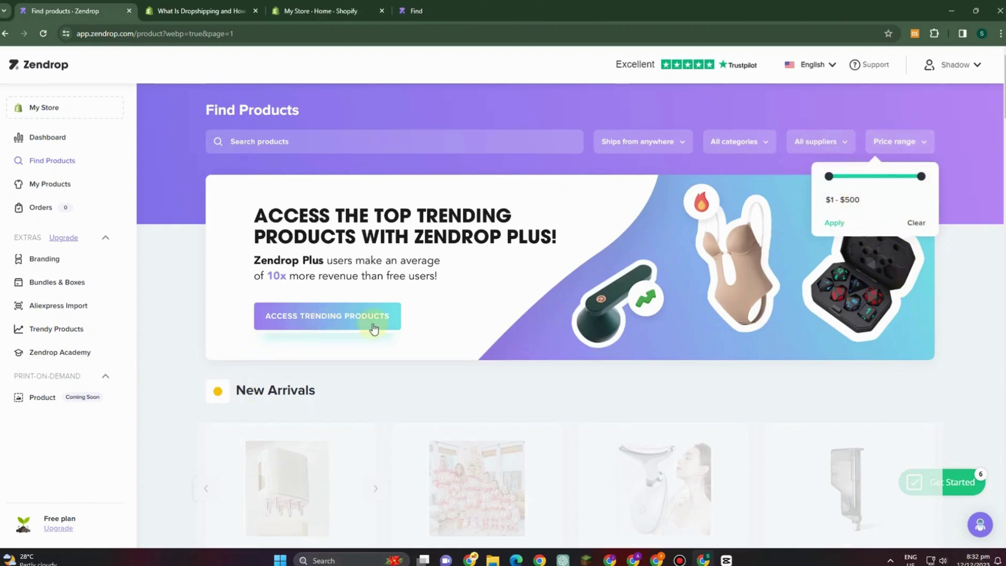
# - Examine the New Arrivals products on the Find Products page, including their costs and import option
pyautogui.scroll(-2, 438, 359)
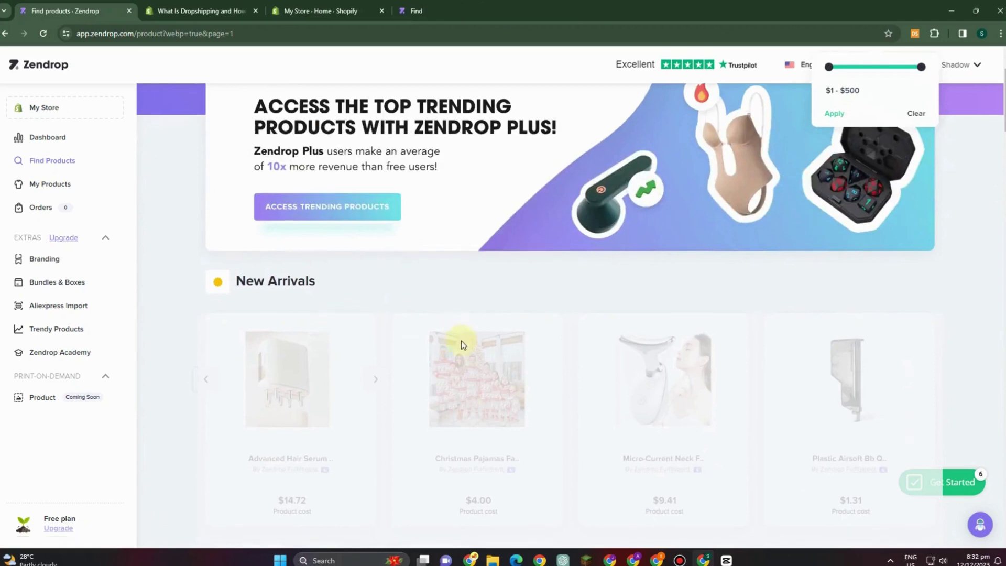
pyautogui.scroll(-3, 461, 341)
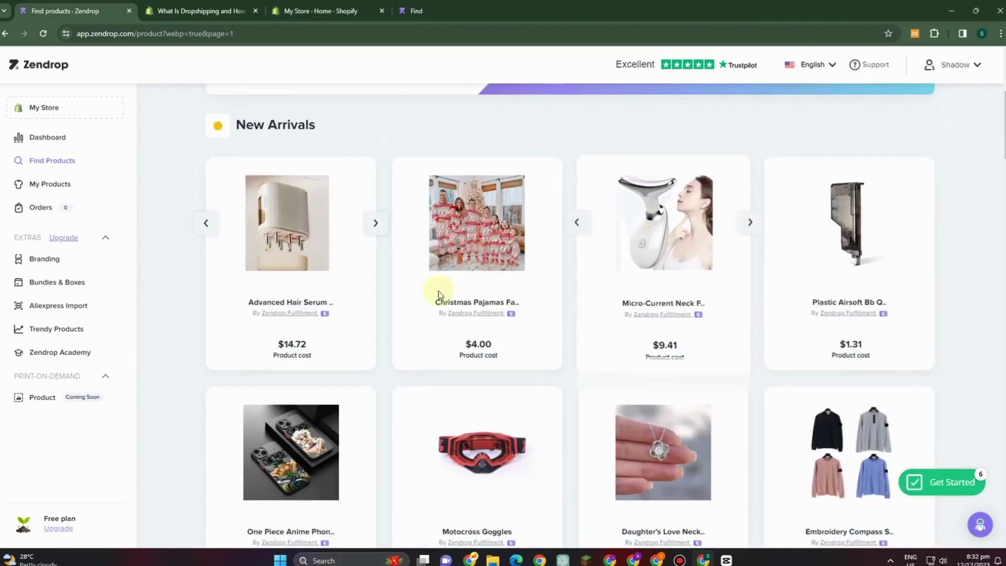
pyautogui.scroll(-1, 471, 341)
pyautogui.scroll(-2, 699, 386)
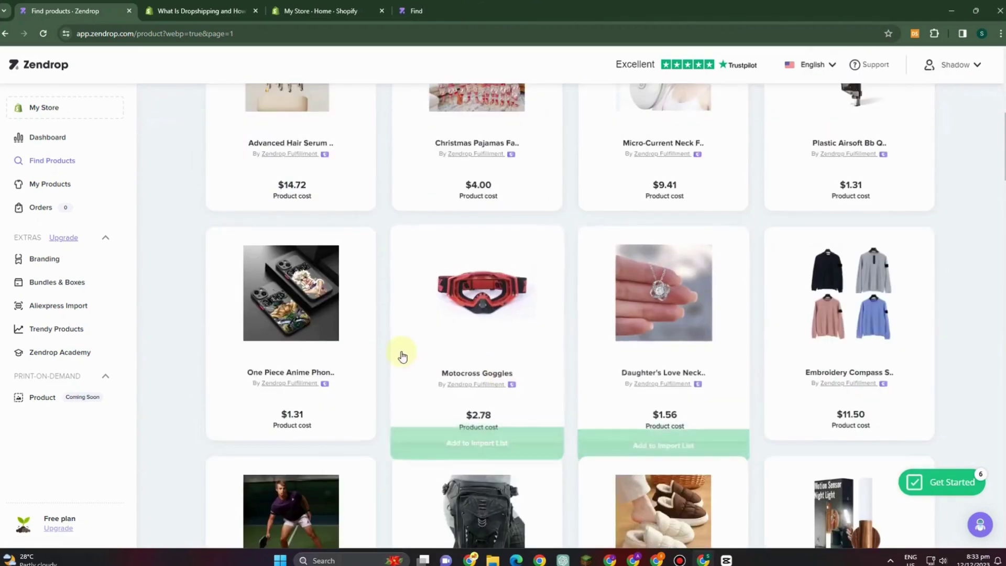
pyautogui.scroll(-2, 655, 388)
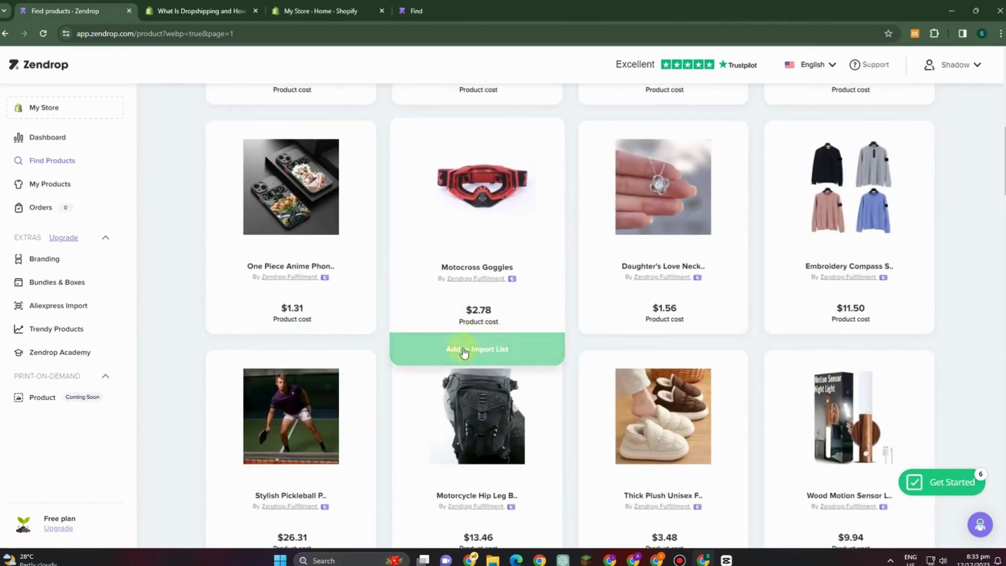
pyautogui.scroll(10, 461, 309)
pyautogui.scroll(-17, 576, 429)
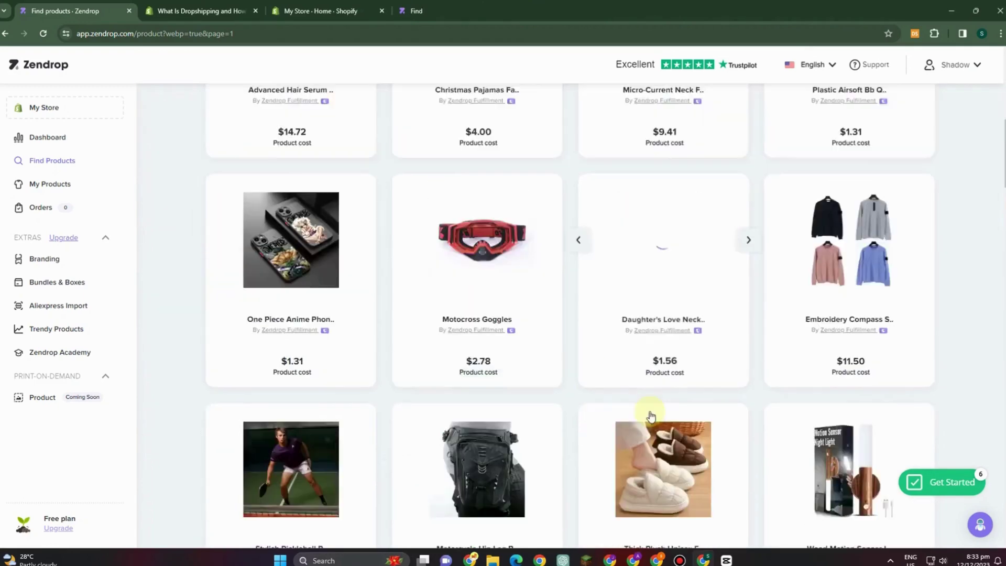
# - Search the product catalogue for "shoes"
pyautogui.scroll(15, 652, 420)
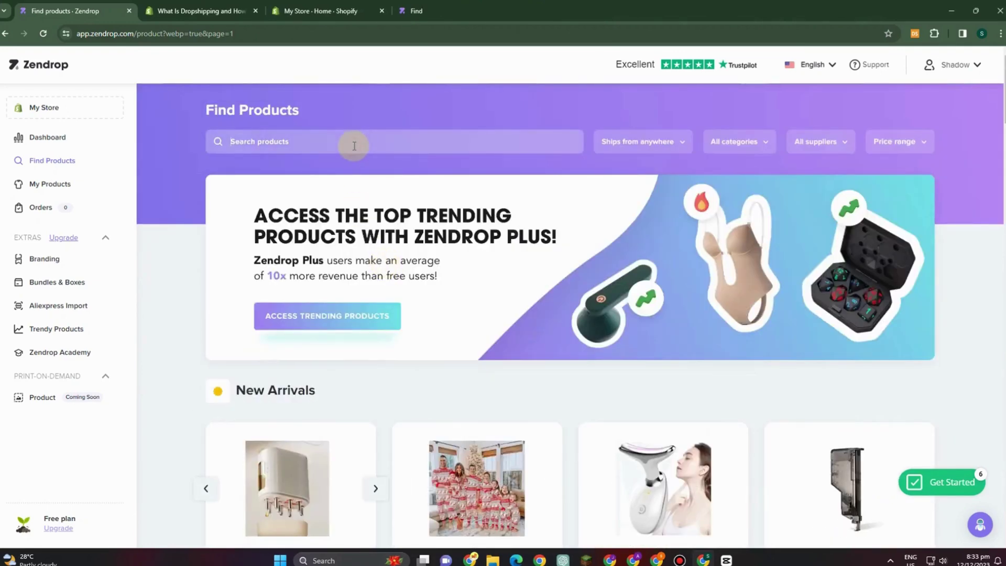
pyautogui.write('shoes')
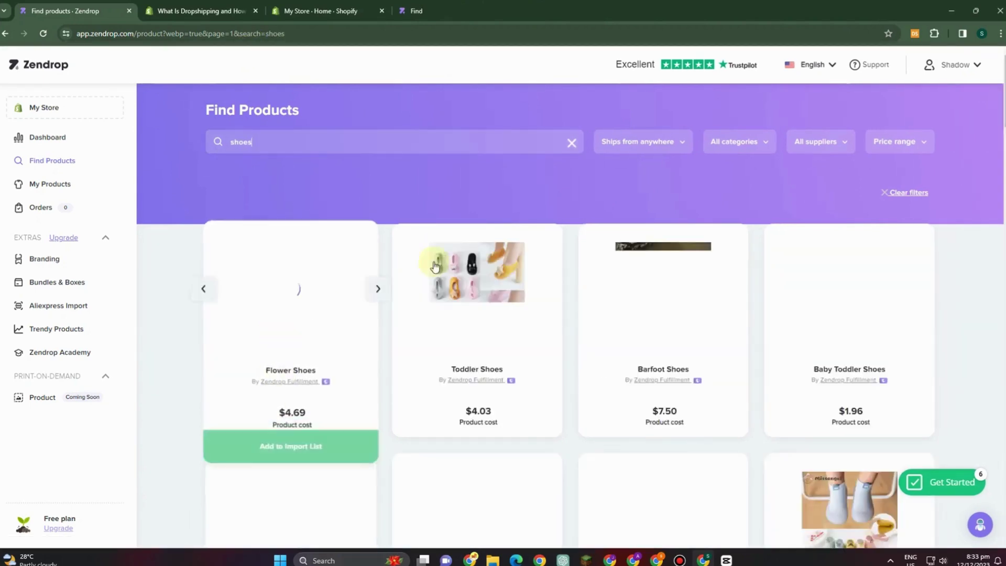
pyautogui.scroll(-3, 527, 337)
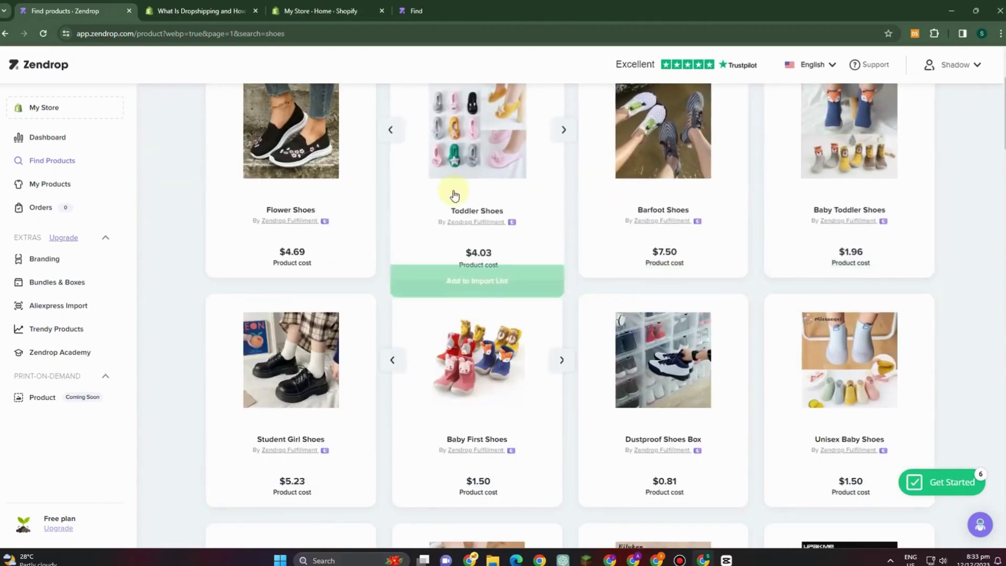
# - Open the Barfoot Shoes product, examine its variants, product costs and shipping costs, and return to the shoes results
pyautogui.click(641, 182)
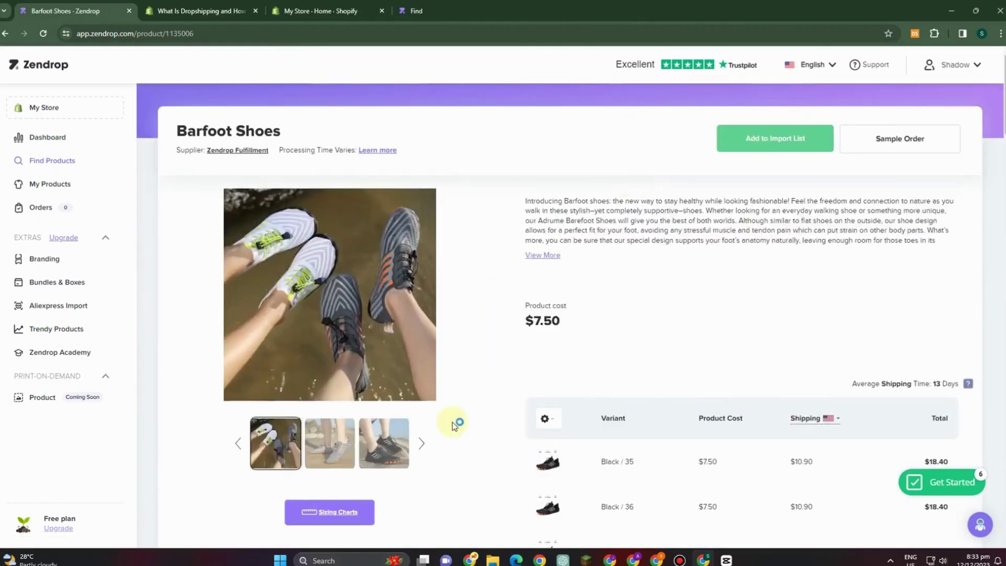
pyautogui.scroll(-2, 628, 312)
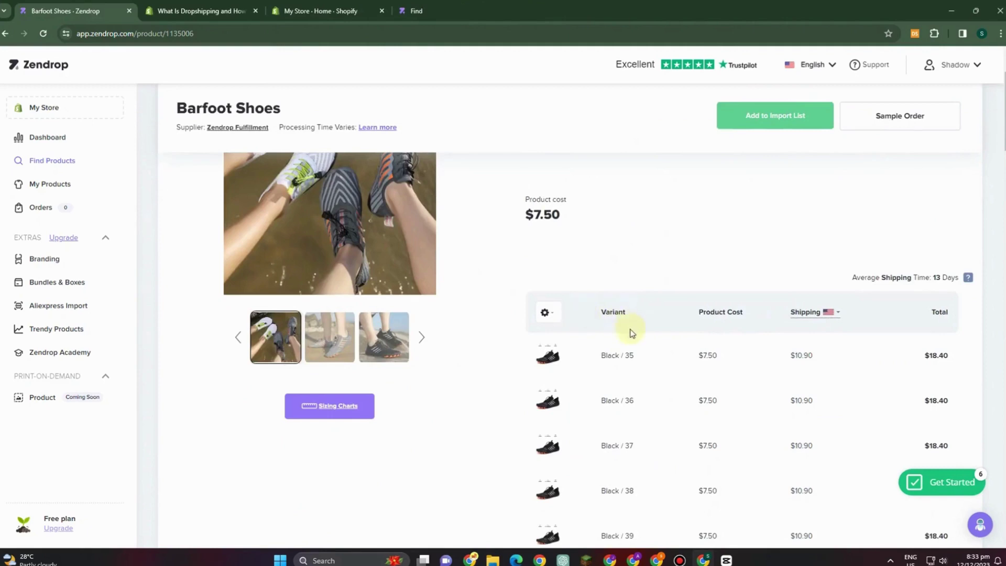
pyautogui.scroll(-2, 631, 332)
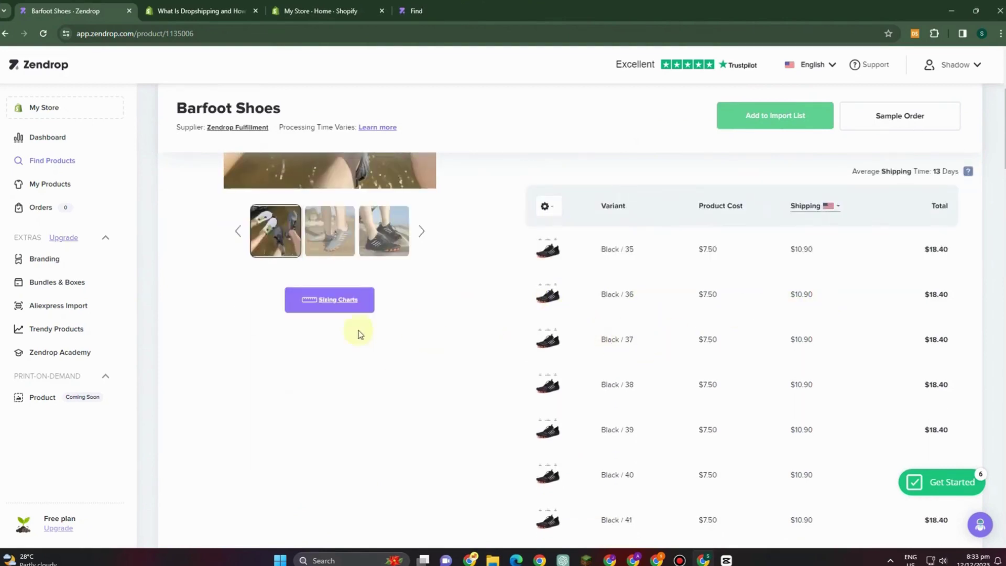
pyautogui.scroll(-6, 740, 386)
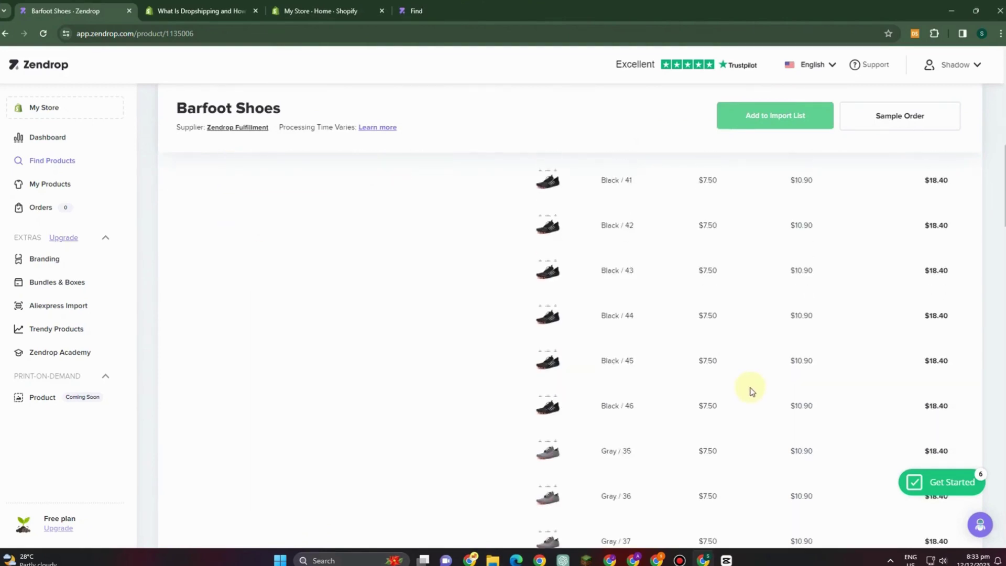
pyautogui.scroll(-13, 752, 391)
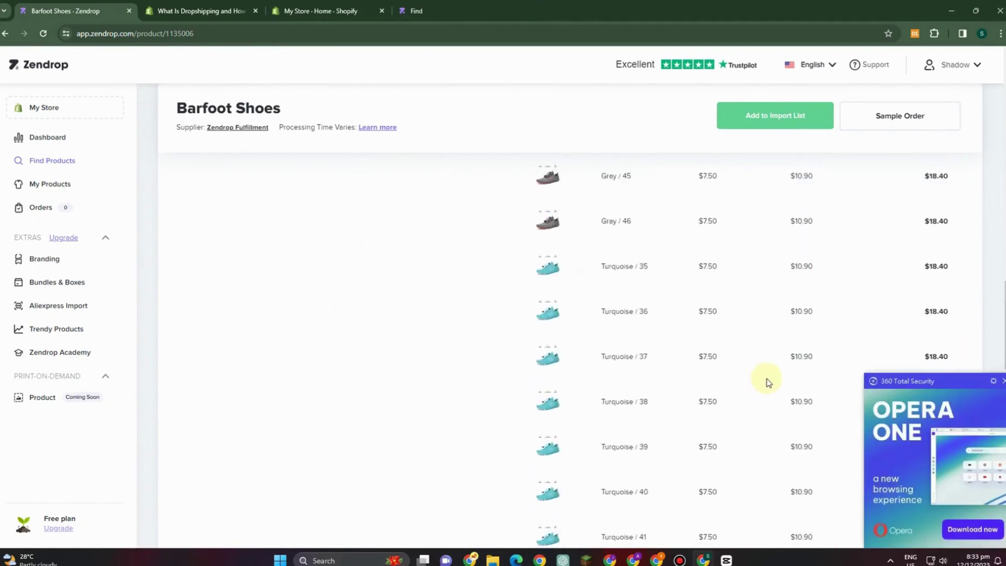
pyautogui.scroll(7, 765, 378)
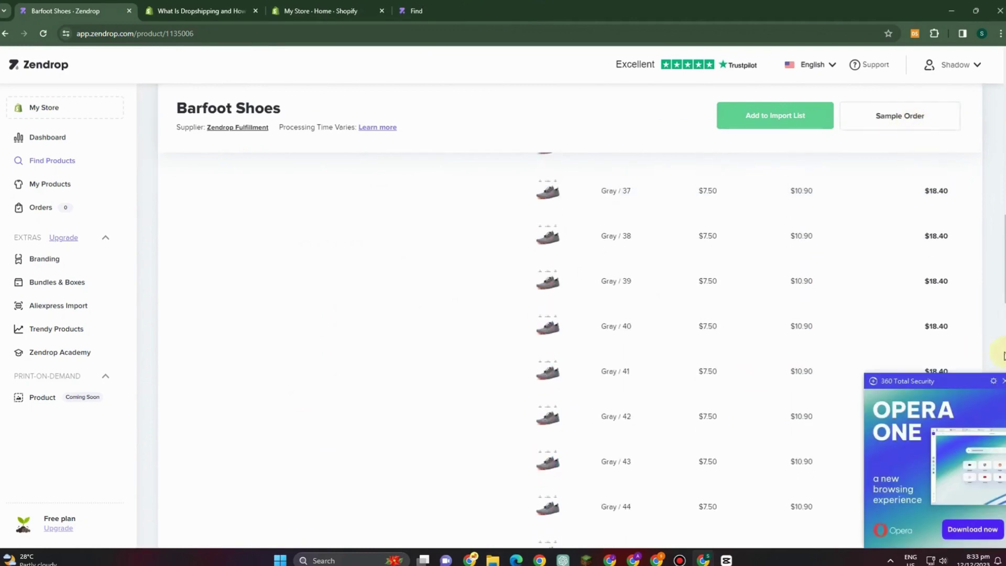
pyautogui.click(1001, 379)
pyautogui.scroll(13, 781, 259)
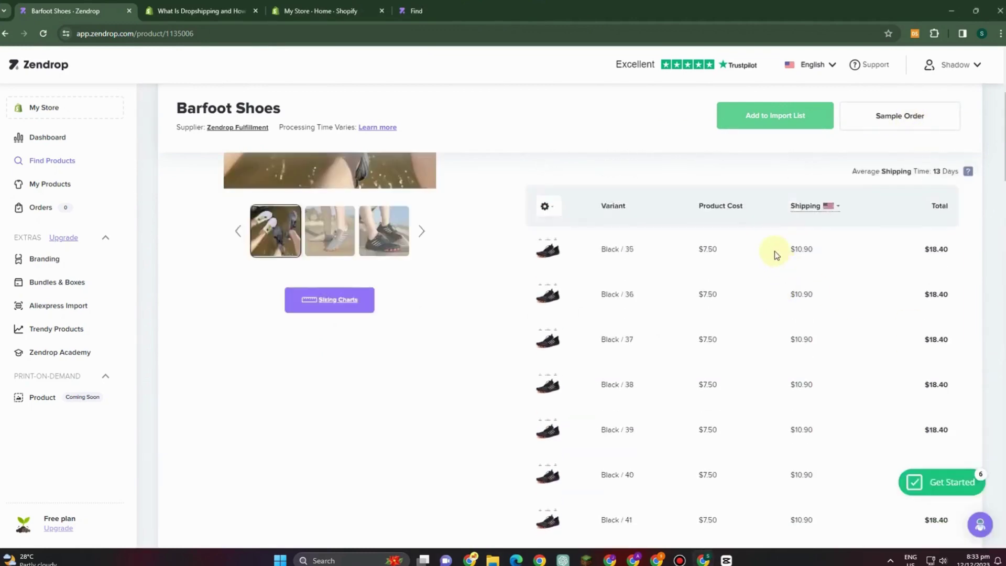
pyautogui.click(5, 33)
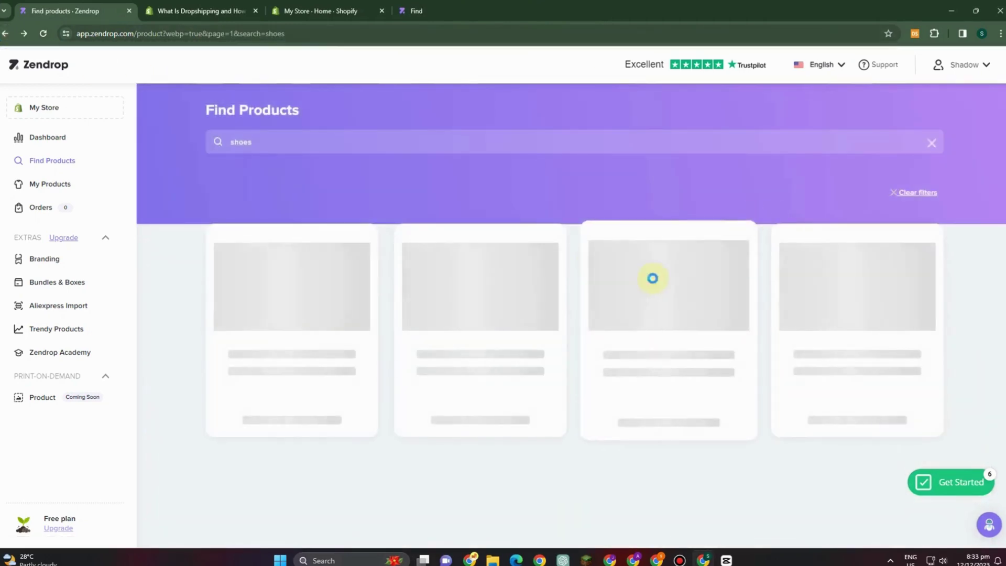
# - Add the Flower Shoes product from the shoes results to the import list and return to the results
pyautogui.scroll(-3, 496, 302)
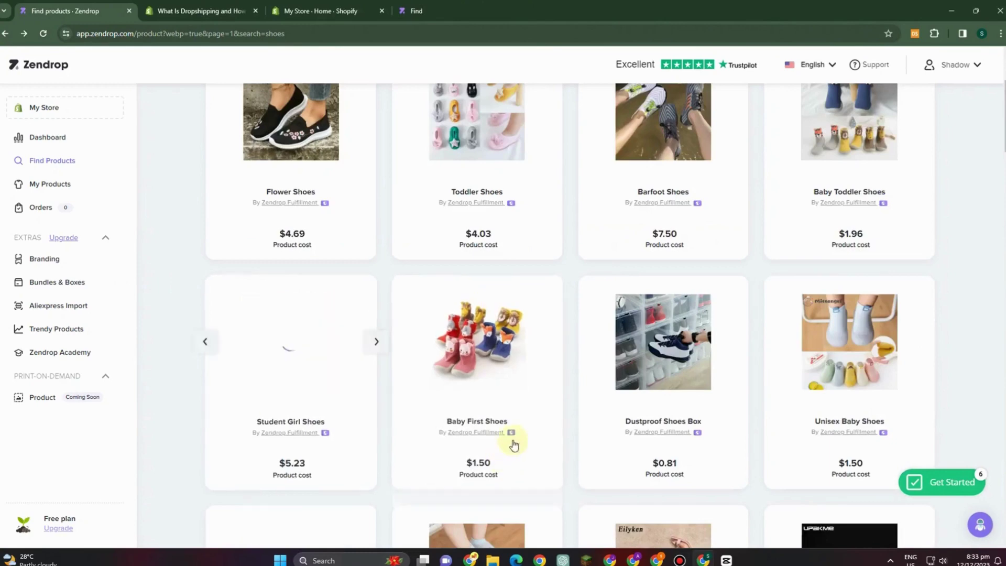
pyautogui.scroll(-4, 743, 335)
pyautogui.scroll(-3, 760, 303)
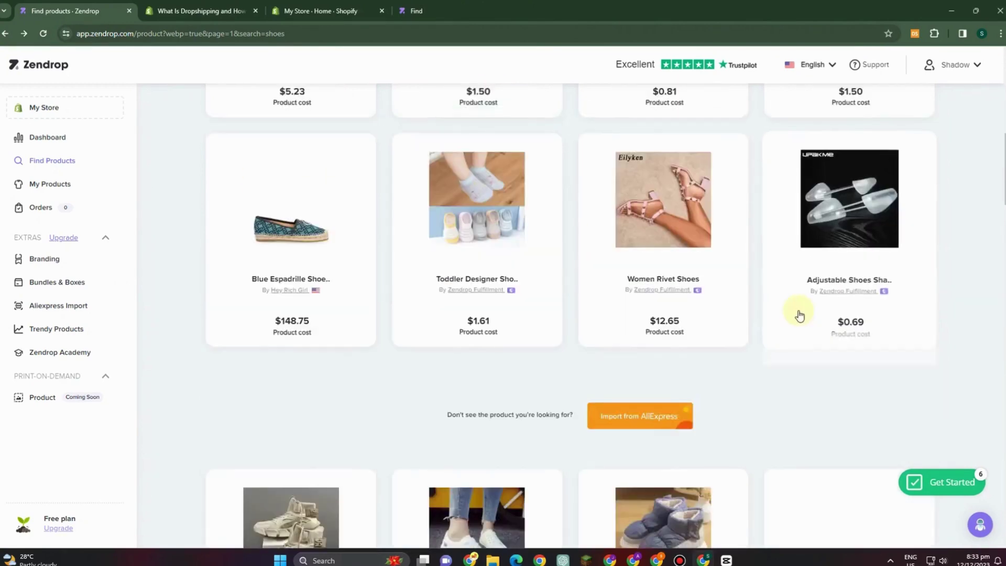
pyautogui.scroll(-5, 798, 314)
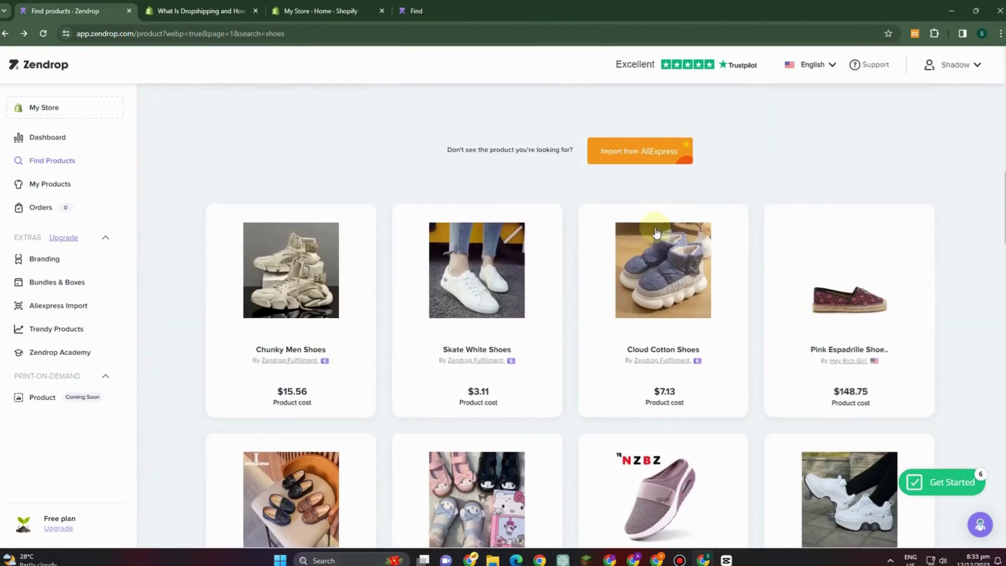
pyautogui.scroll(10, 656, 232)
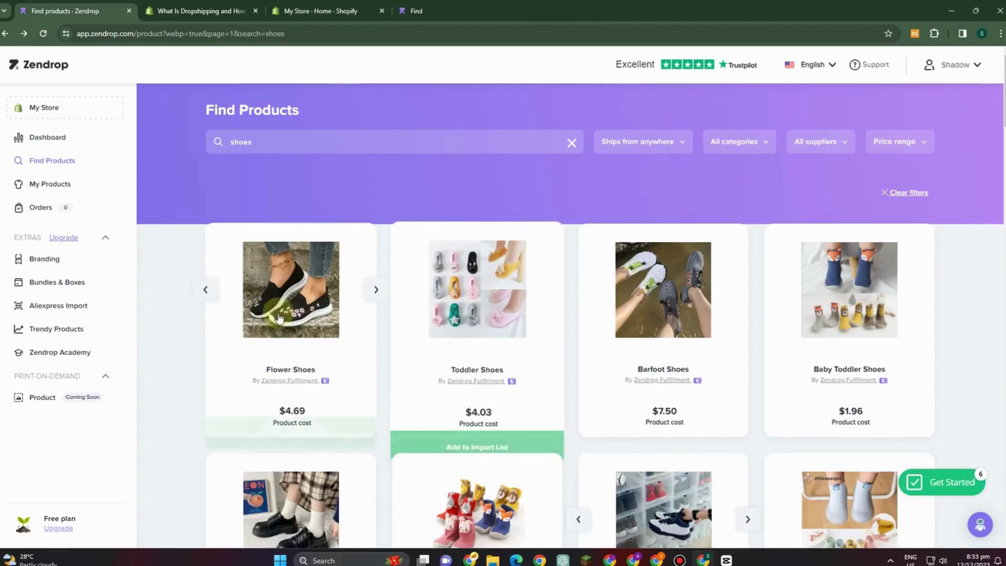
pyautogui.click(269, 386)
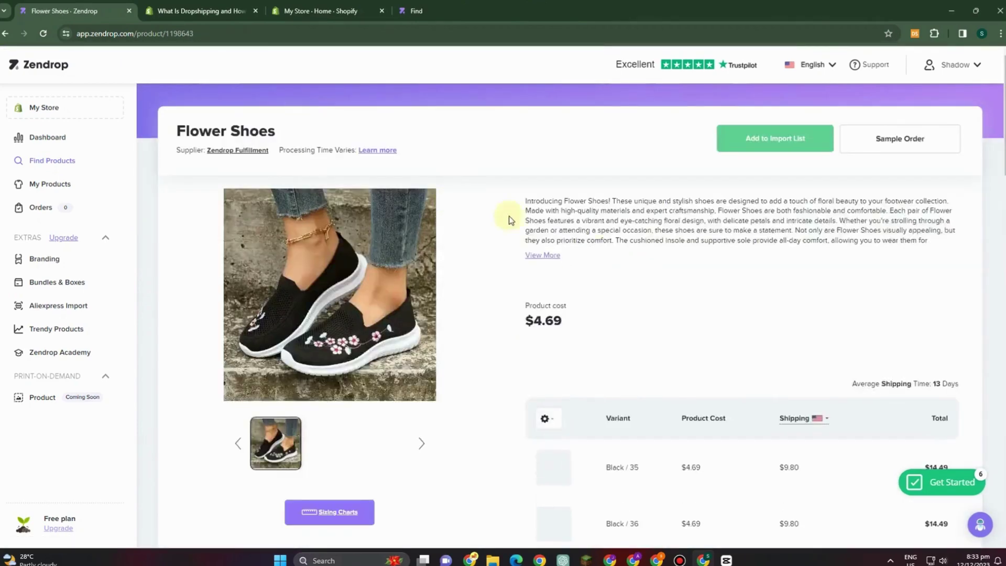
pyautogui.click(780, 139)
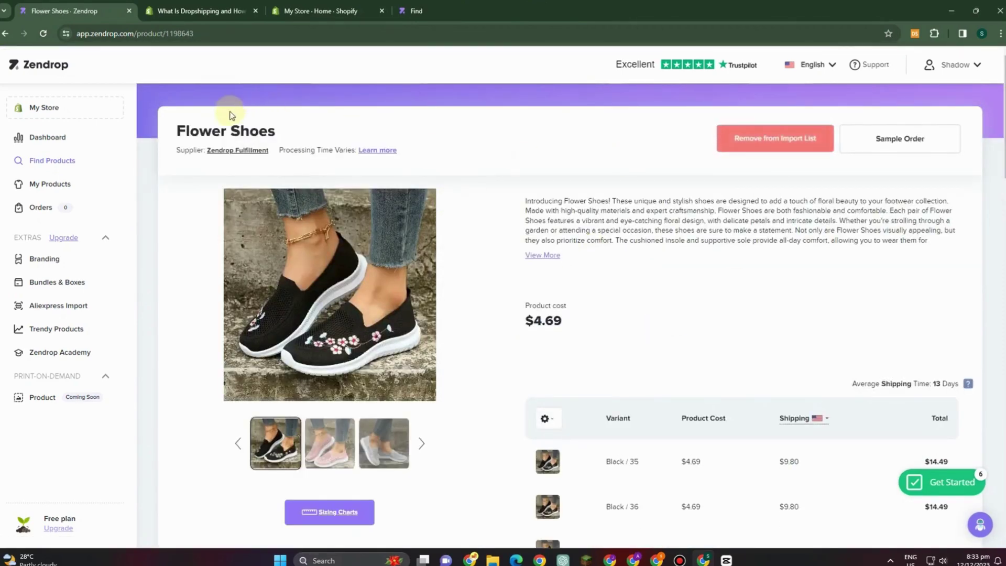
pyautogui.click(4, 33)
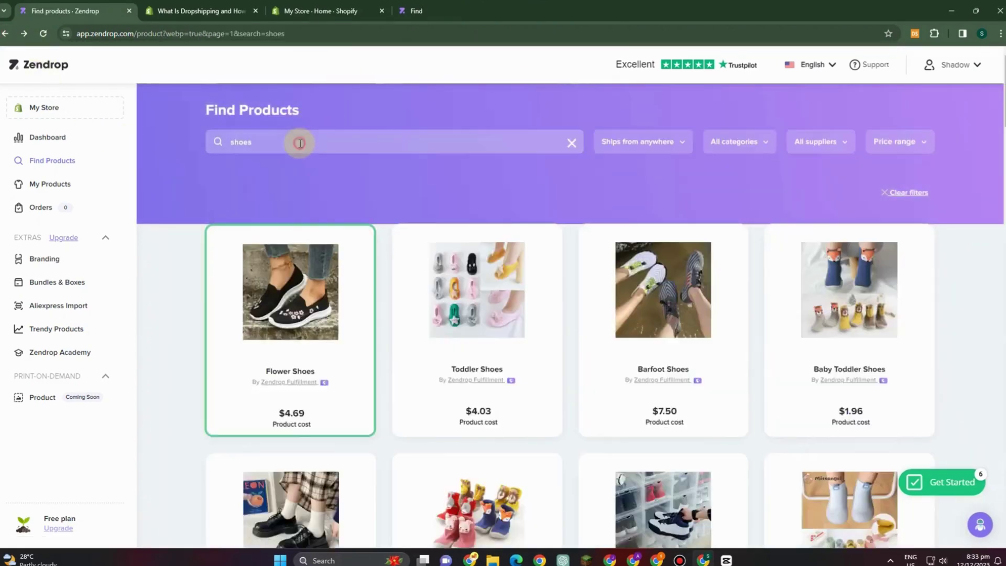
pyautogui.scroll(-3, 293, 142)
pyautogui.click(350, 178)
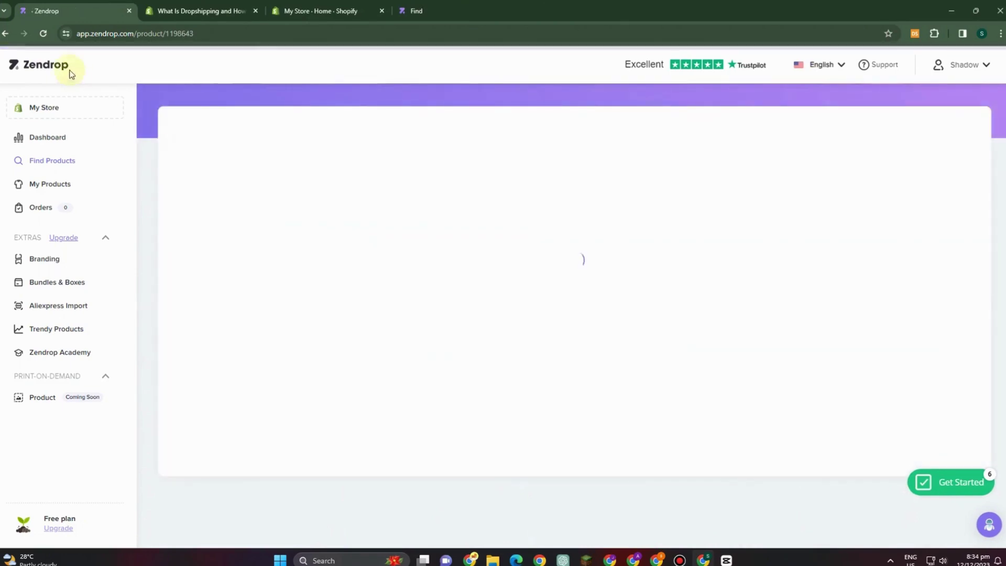
pyautogui.click(4, 33)
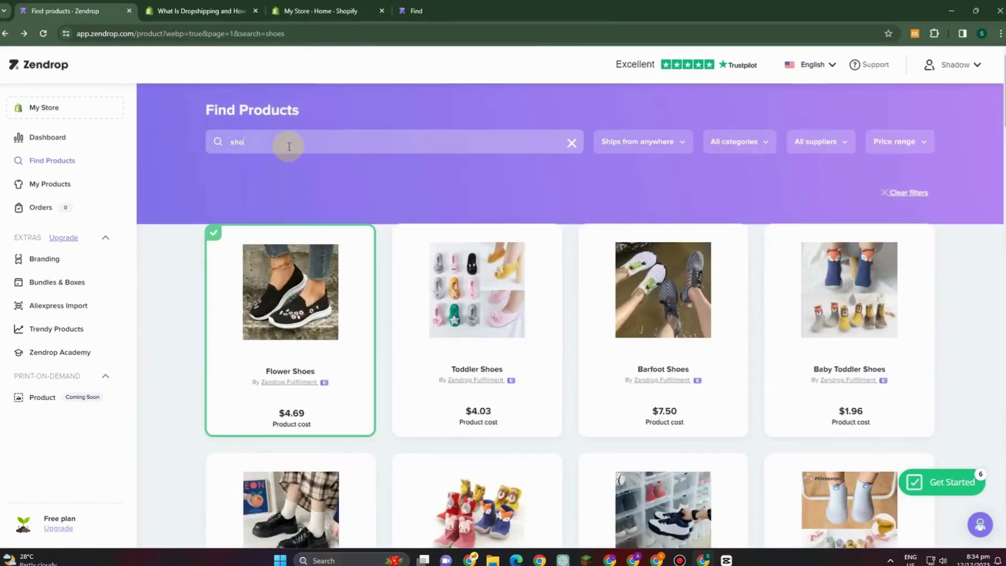
# - Search for "bags" and add the Square Crossbody Bag and the Teenagers School Bag to the import list, dismissing the product-added notice
pyautogui.scroll(-3, 289, 146)
pyautogui.scroll(2, 290, 151)
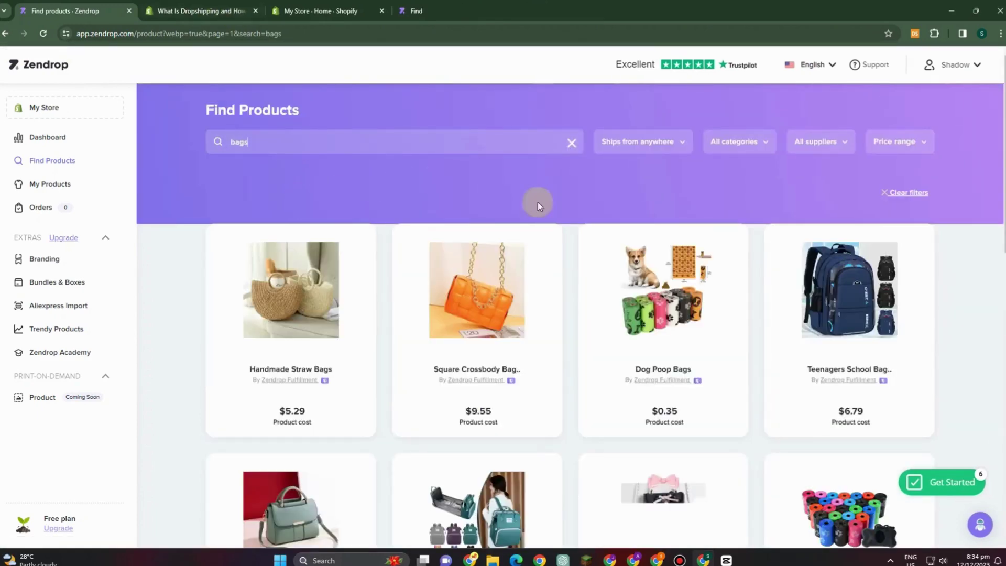
pyautogui.moveTo(561, 311)
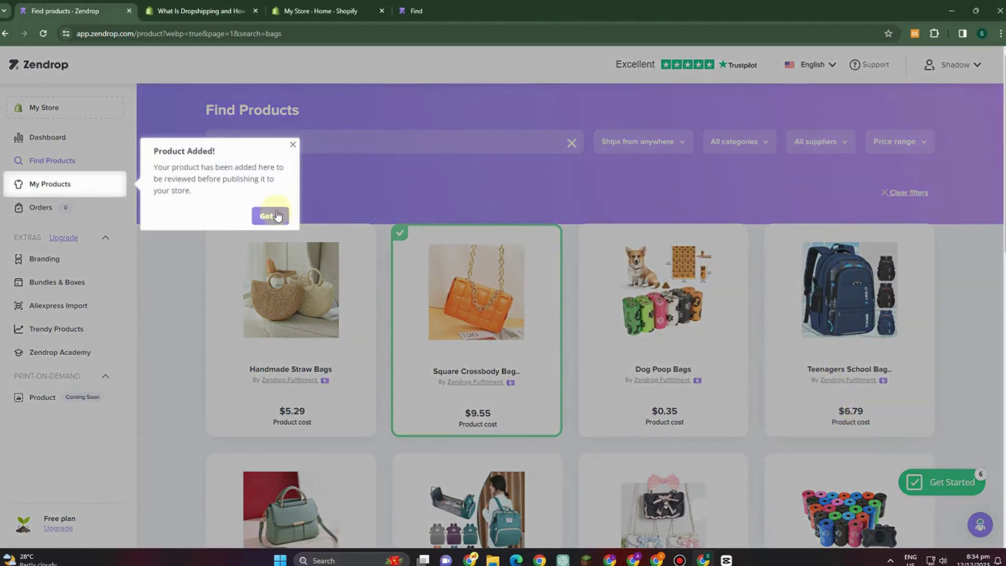
pyautogui.click(277, 215)
pyautogui.moveTo(923, 427)
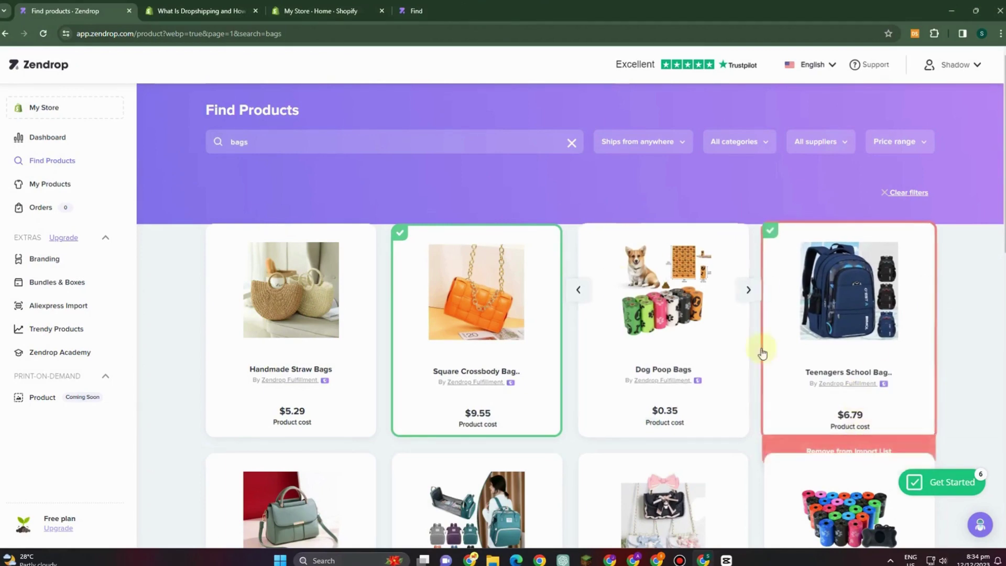
pyautogui.scroll(-3, 492, 300)
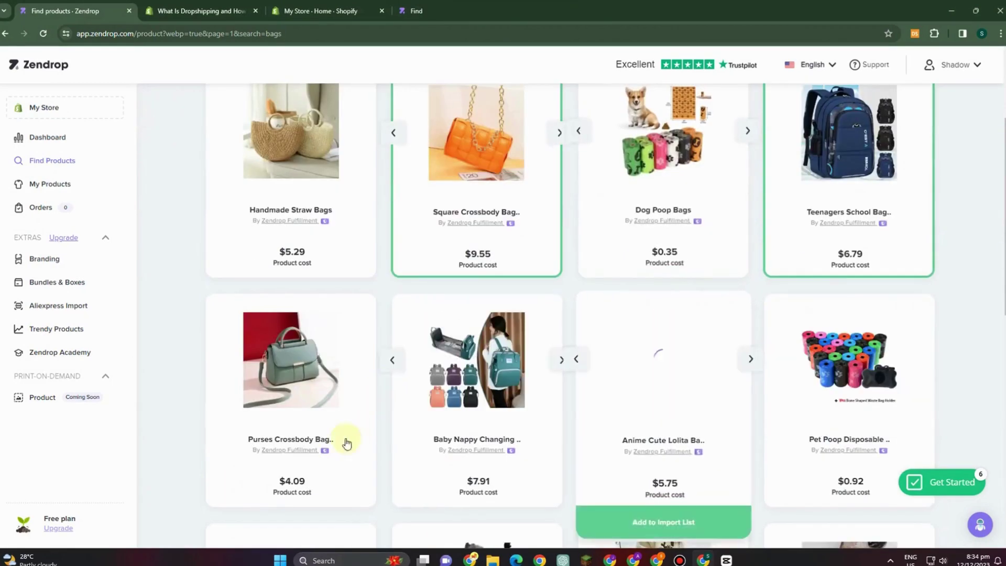
# - Add the Purses Crossbody Bag to the import list and open the My Products page
pyautogui.scroll(-1, 312, 477)
pyautogui.click(314, 473)
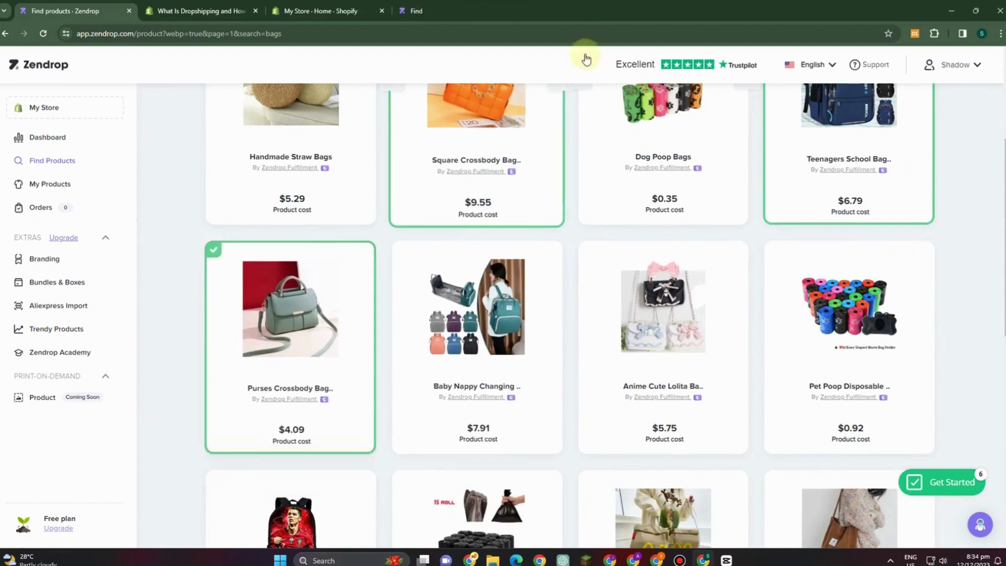
pyautogui.click(69, 189)
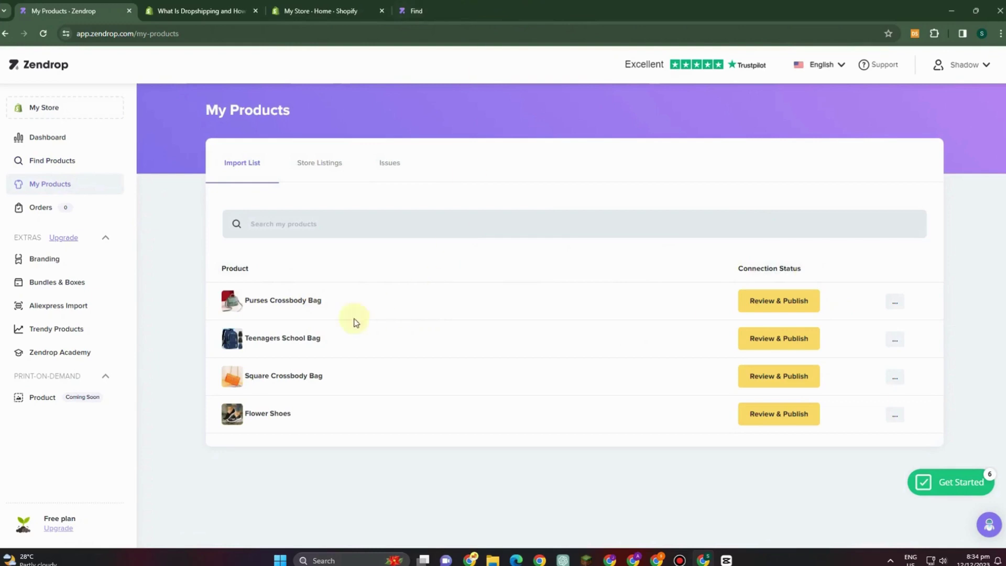
# - Look through the store listings and the product issues, and return to the import list
pyautogui.click(320, 163)
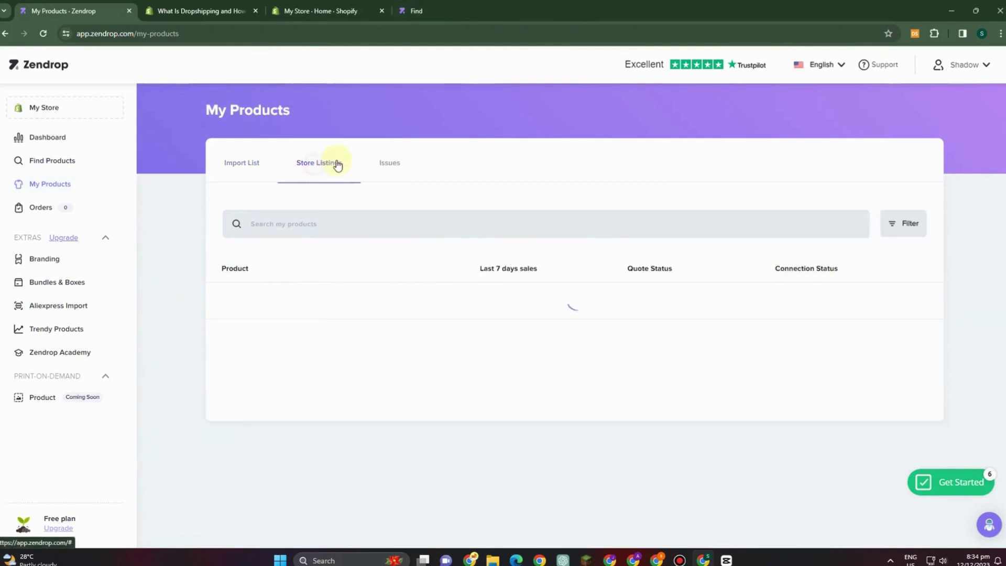
pyautogui.click(386, 166)
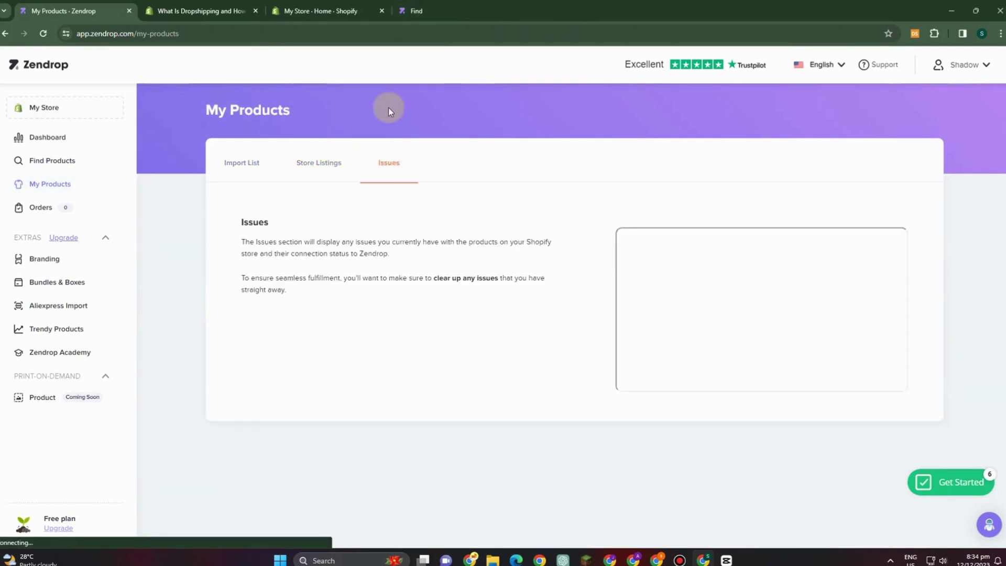
pyautogui.click(252, 166)
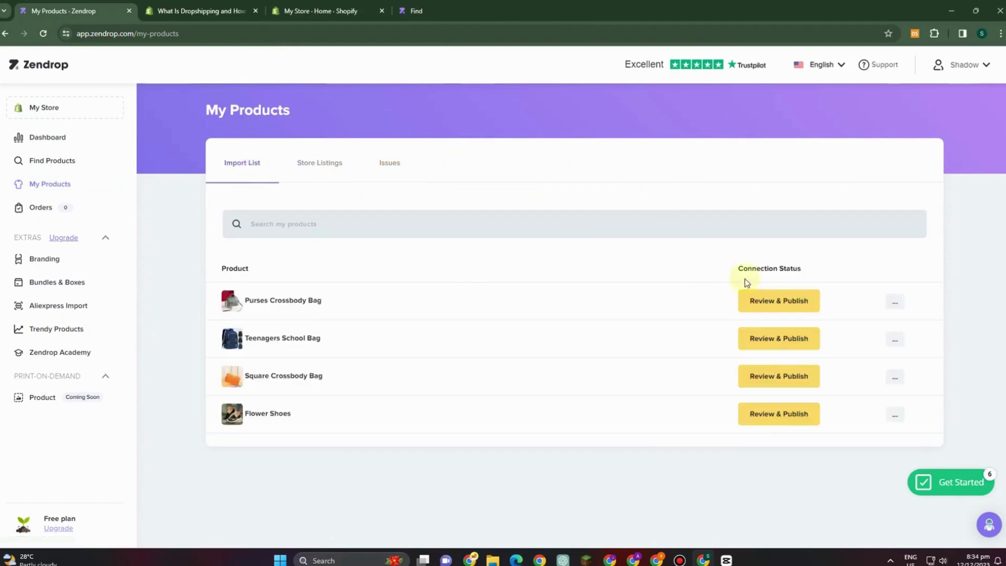
# - Open the Purses Crossbody Bag for review and publishing, and go through its description, variants and images
pyautogui.click(809, 307)
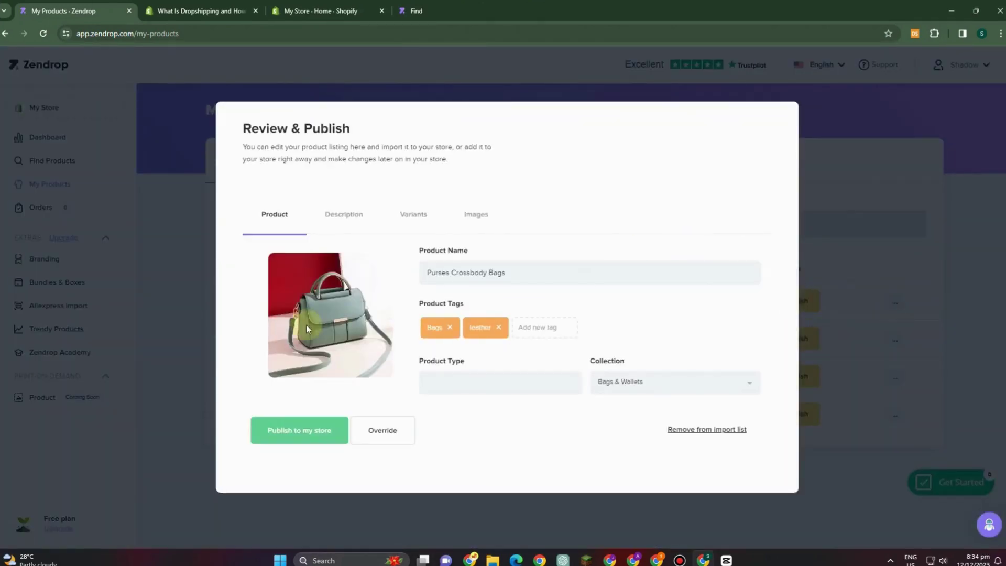
pyautogui.click(343, 216)
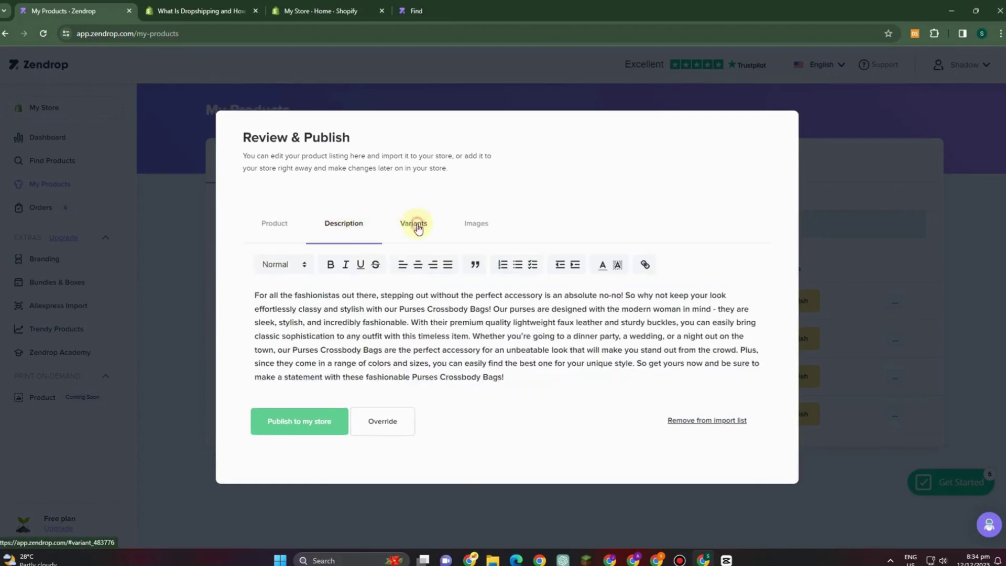
pyautogui.click(417, 228)
pyautogui.click(477, 173)
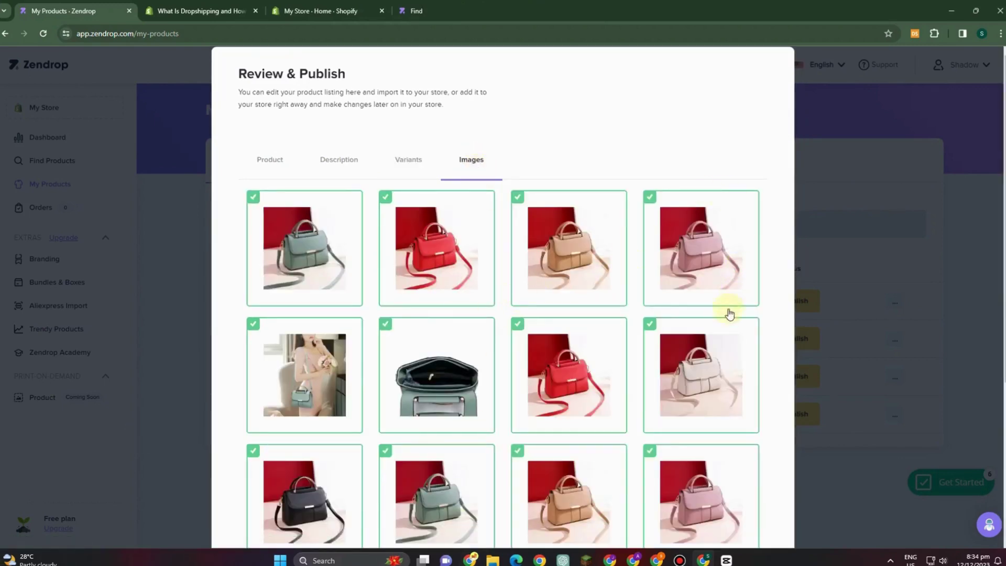
# - Exclude the pink bag image in the third row and the red bag image in the first row from the listing
pyautogui.scroll(-2, 728, 317)
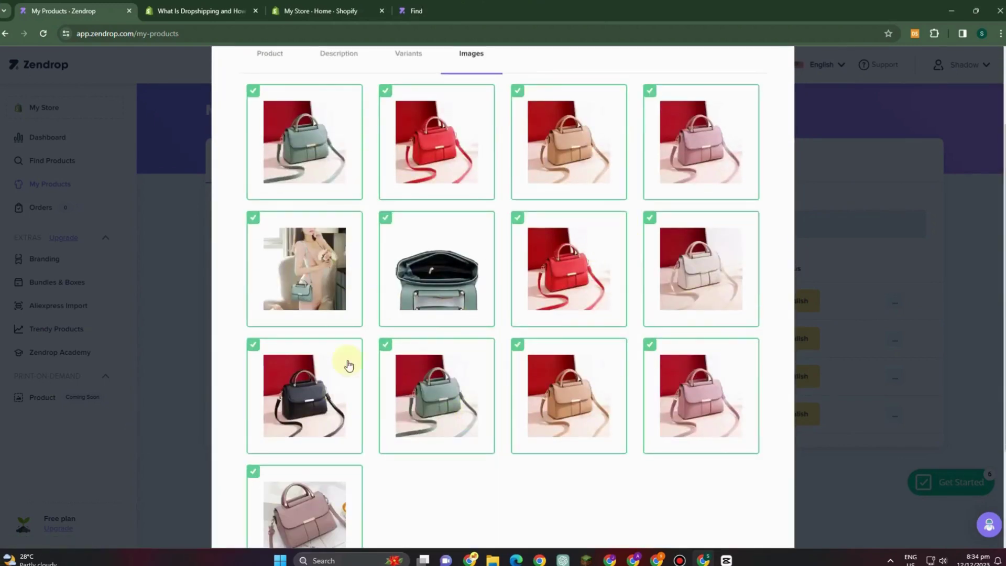
pyautogui.click(712, 393)
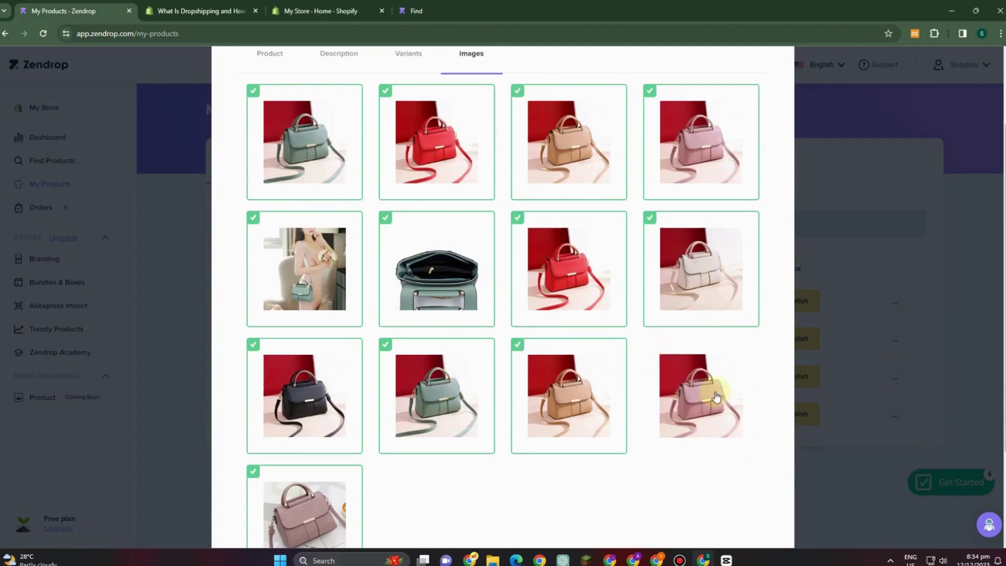
pyautogui.scroll(2, 700, 388)
pyautogui.click(385, 210)
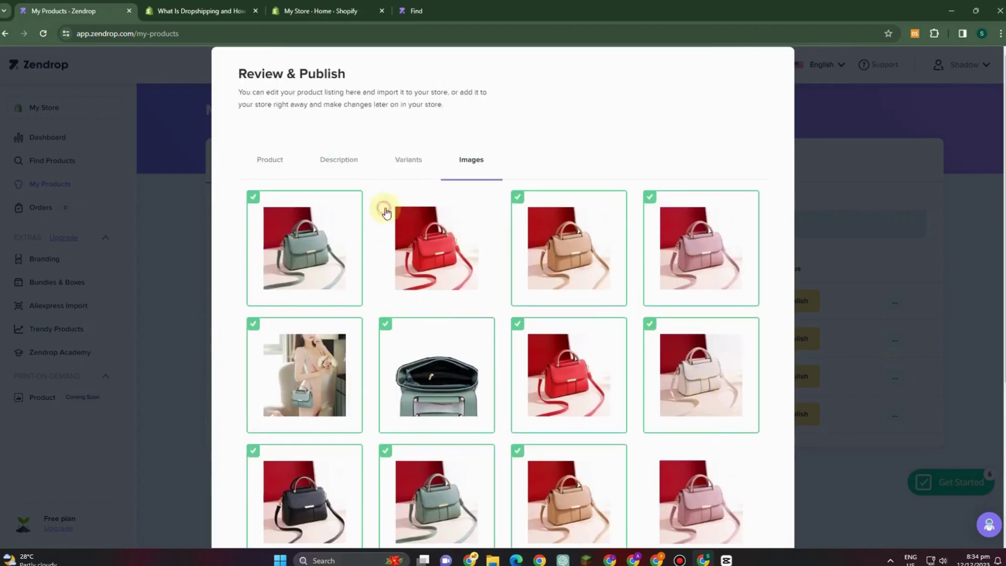
# - Exclude the Black and Red variants from the Purses Crossbody Bag listing, checking the description as well
pyautogui.click(406, 160)
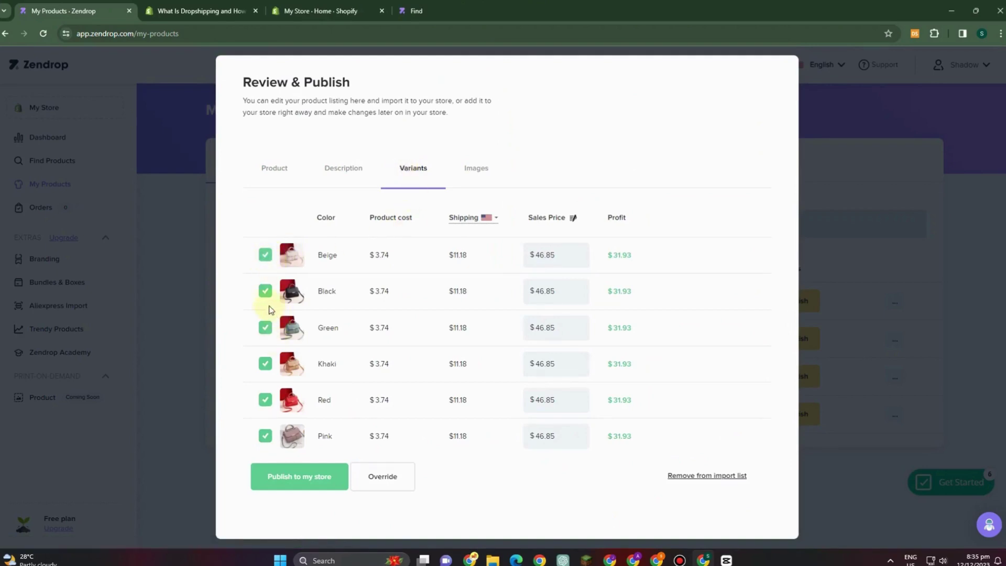
pyautogui.click(264, 401)
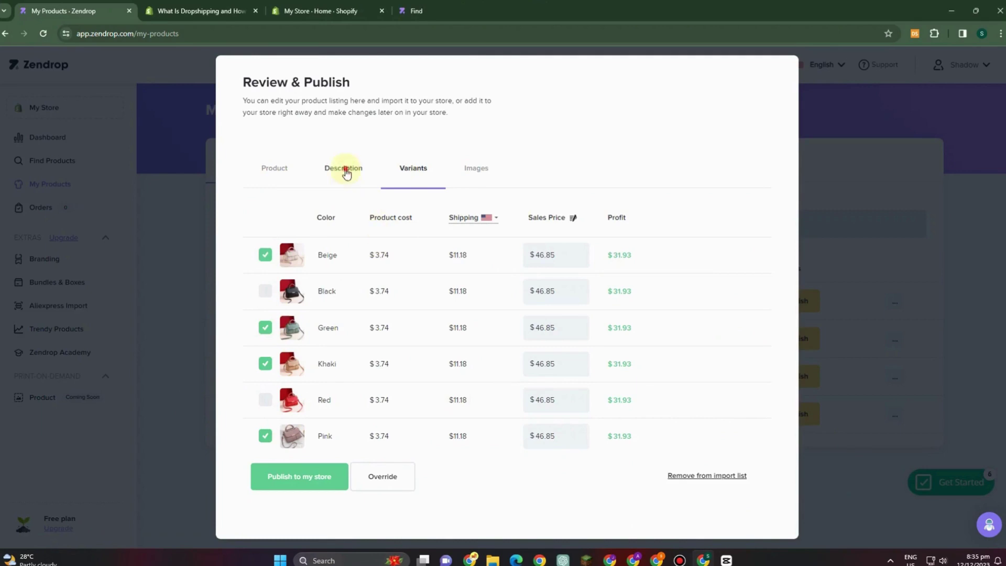
pyautogui.click(344, 168)
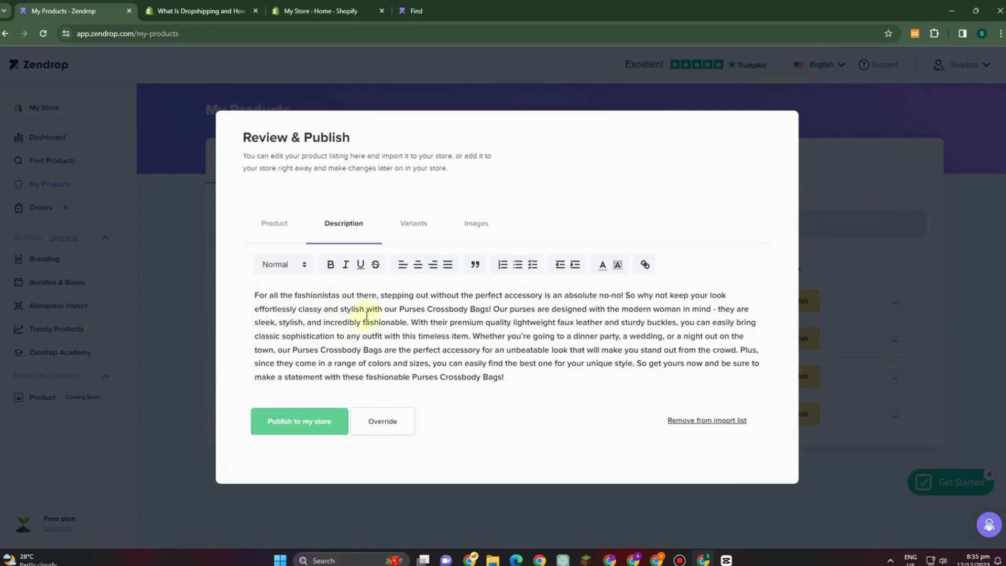
pyautogui.click(398, 226)
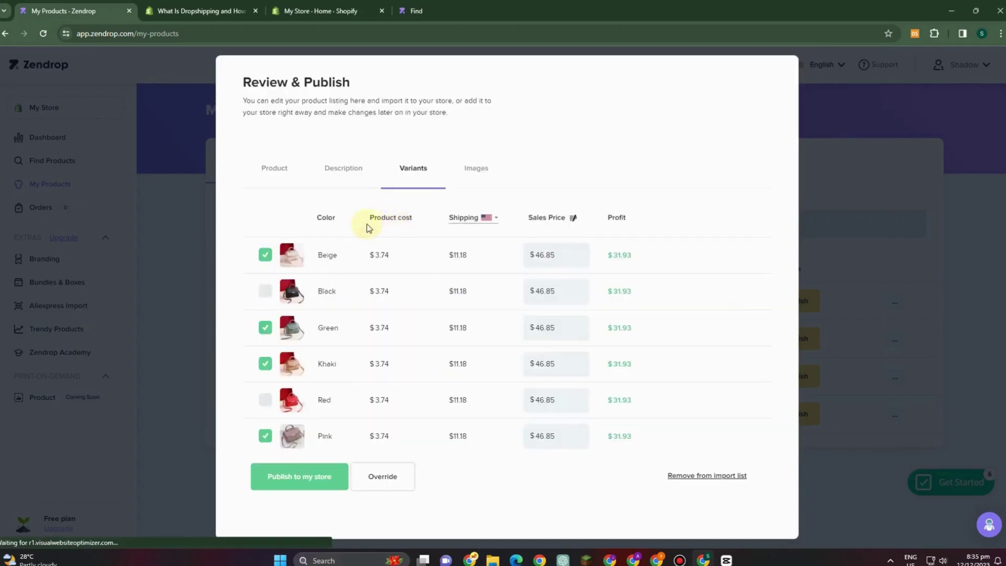
# - Italicise the entire product description of the Purses Crossbody Bag
pyautogui.click(338, 169)
pyautogui.moveTo(520, 381); pyautogui.dragTo(229, 298)
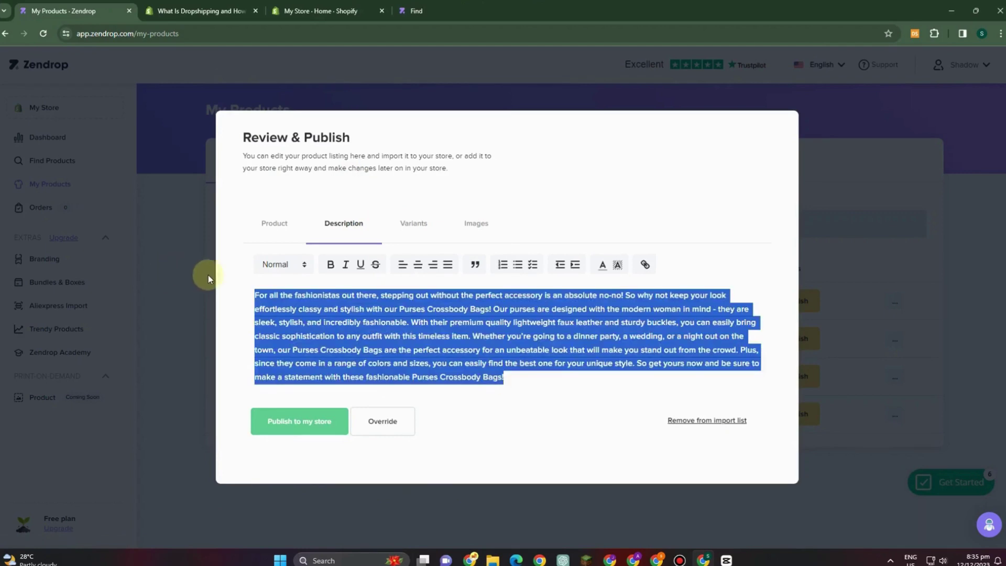
pyautogui.click(346, 268)
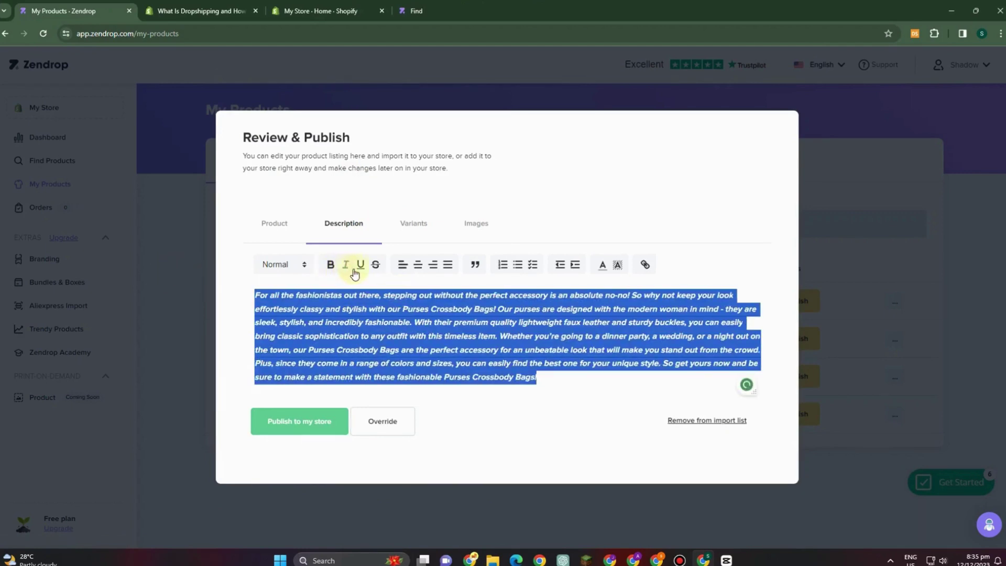
# - Try the Heading 2 and Heading 6 styles on the product description and set it back to Normal
pyautogui.click(272, 265)
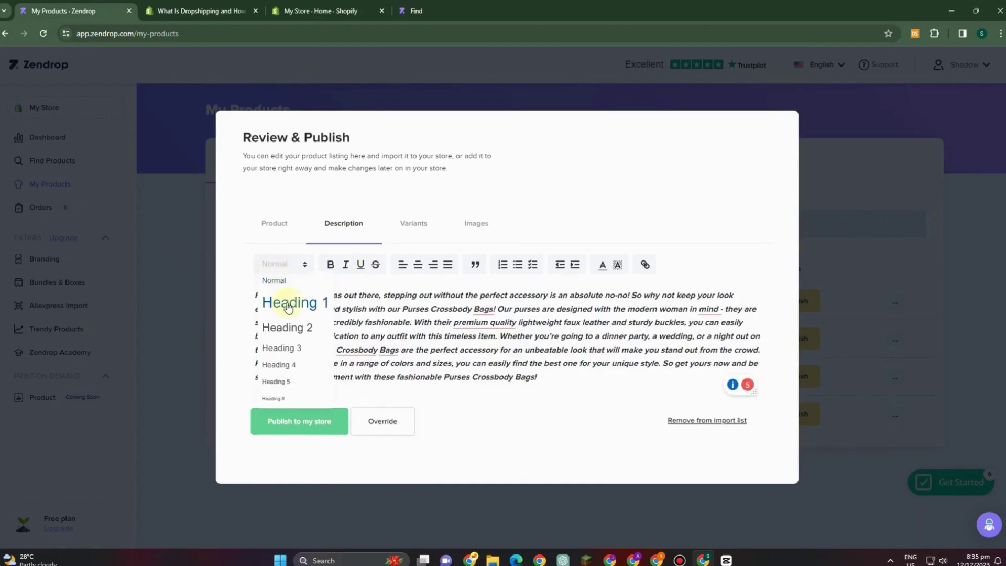
pyautogui.click(291, 327)
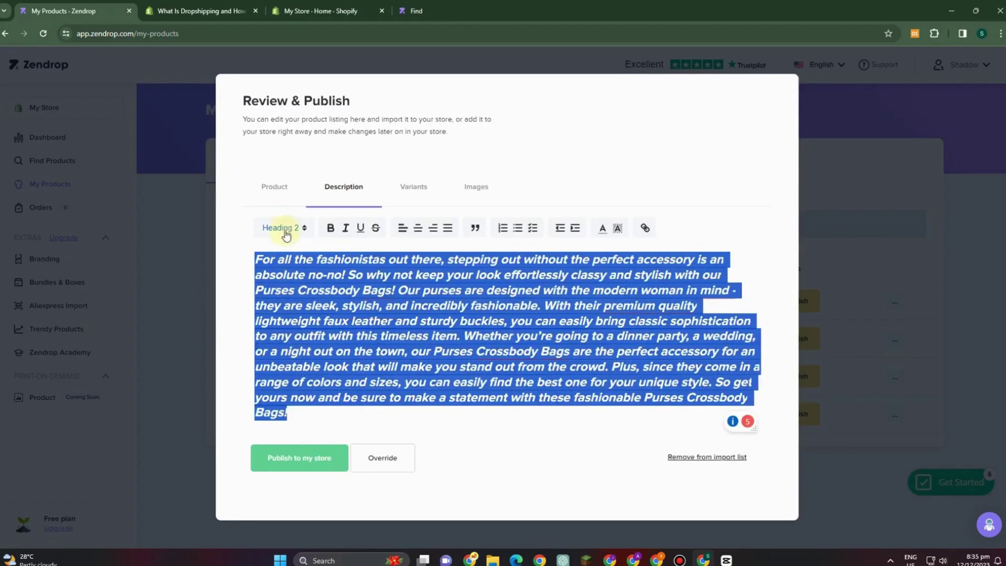
pyautogui.click(283, 227)
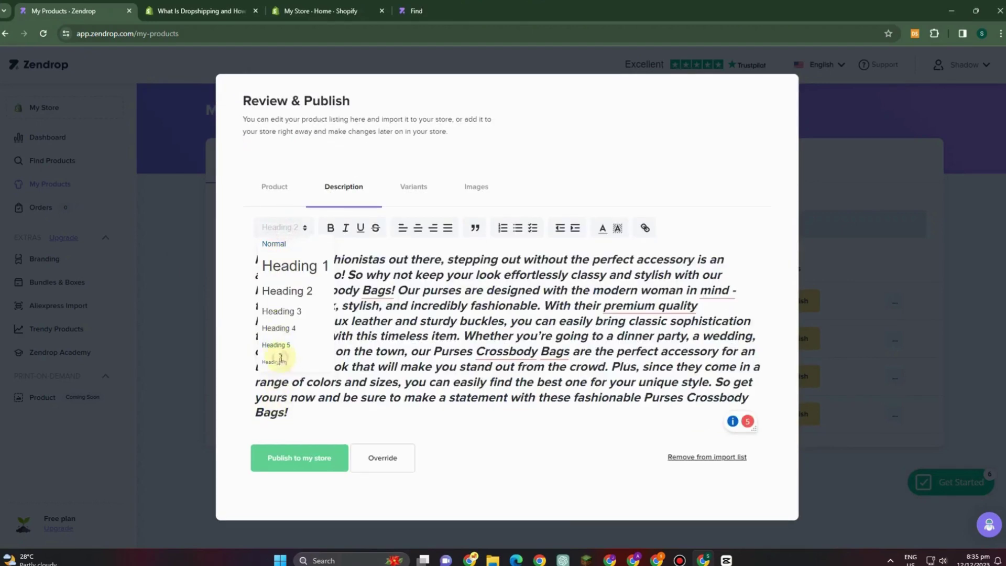
pyautogui.click(280, 360)
pyautogui.click(280, 273)
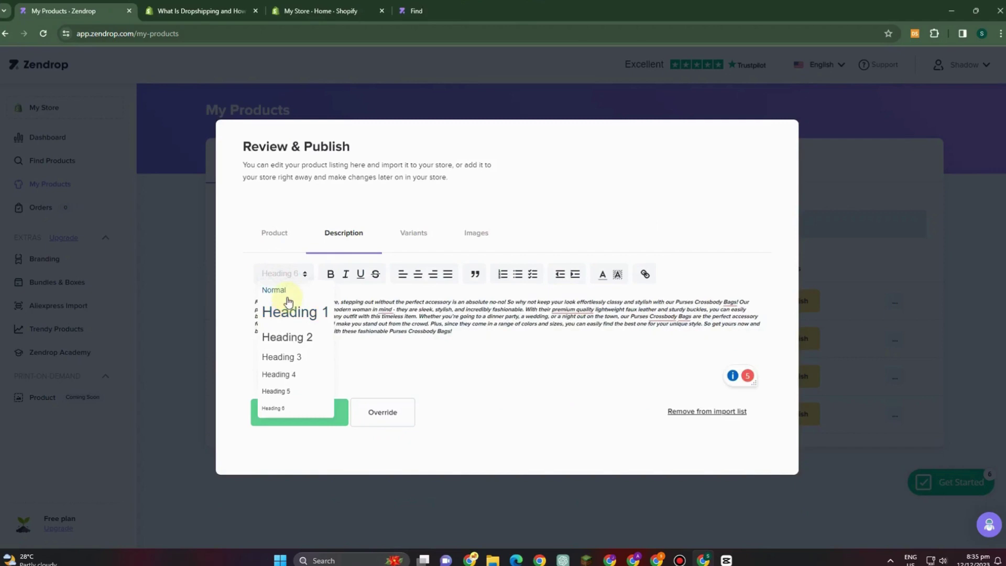
pyautogui.click(287, 297)
# - Publish the Purses Crossbody Bag to the store, accepting the inventory and production delay conditions and opting out of that message in future
pyautogui.click(284, 241)
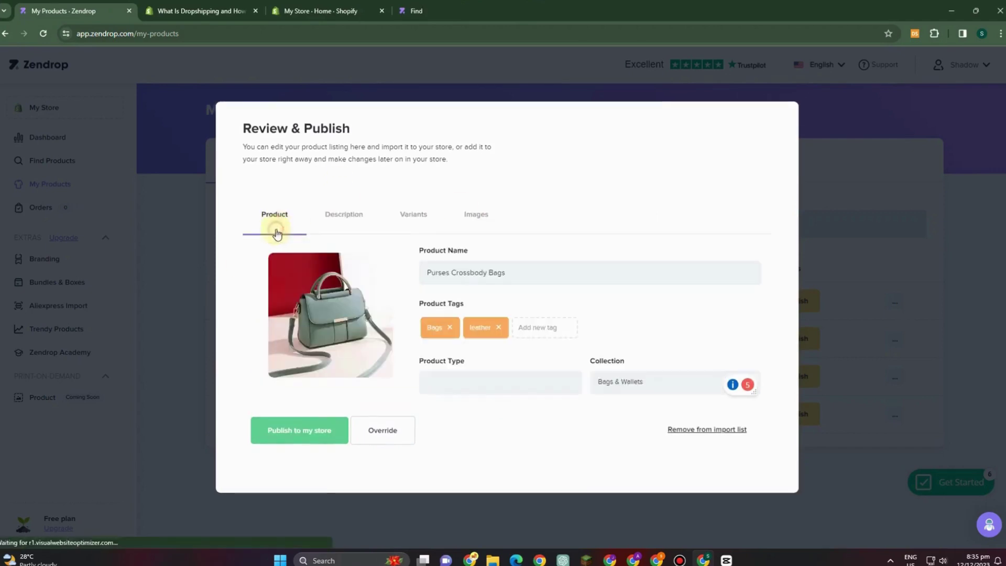
pyautogui.click(301, 438)
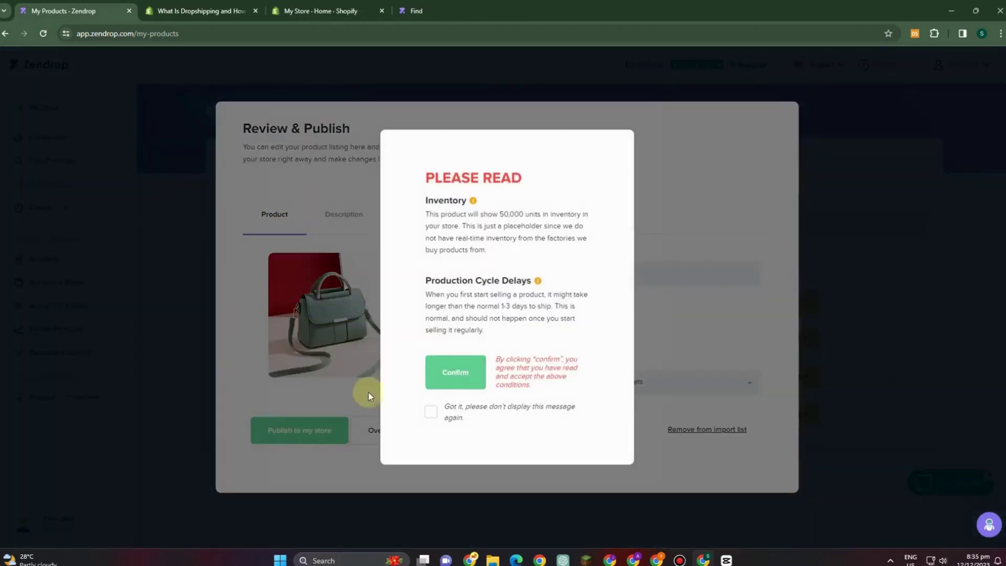
pyautogui.click(430, 412)
pyautogui.click(453, 372)
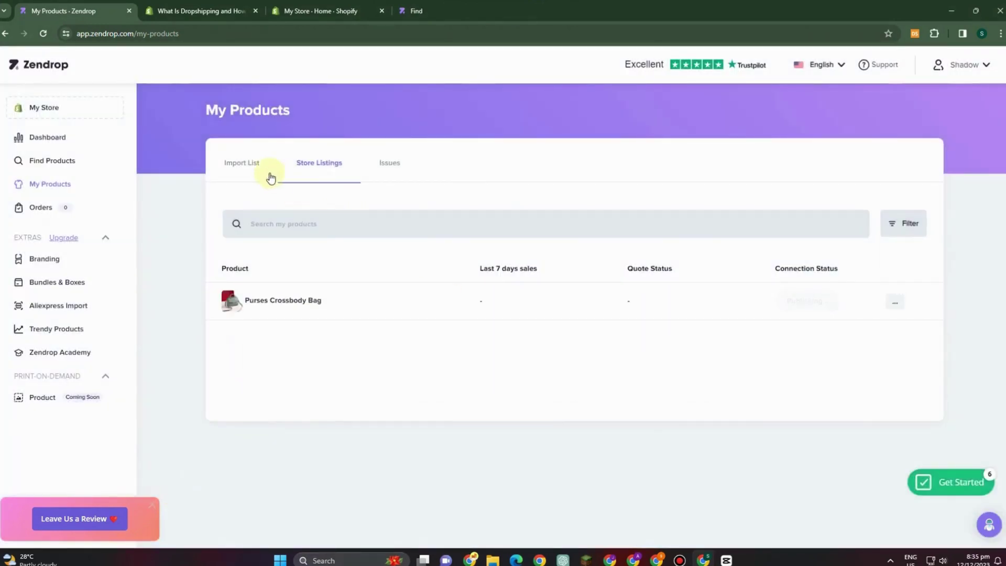
# - Publish the Teenagers School Bag from the import list to the store
pyautogui.click(265, 171)
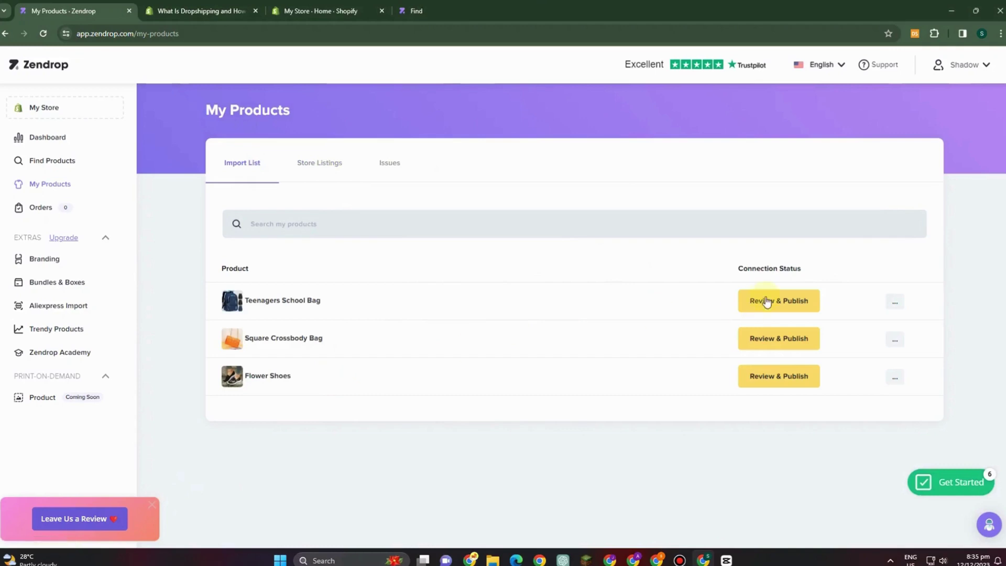
pyautogui.click(766, 302)
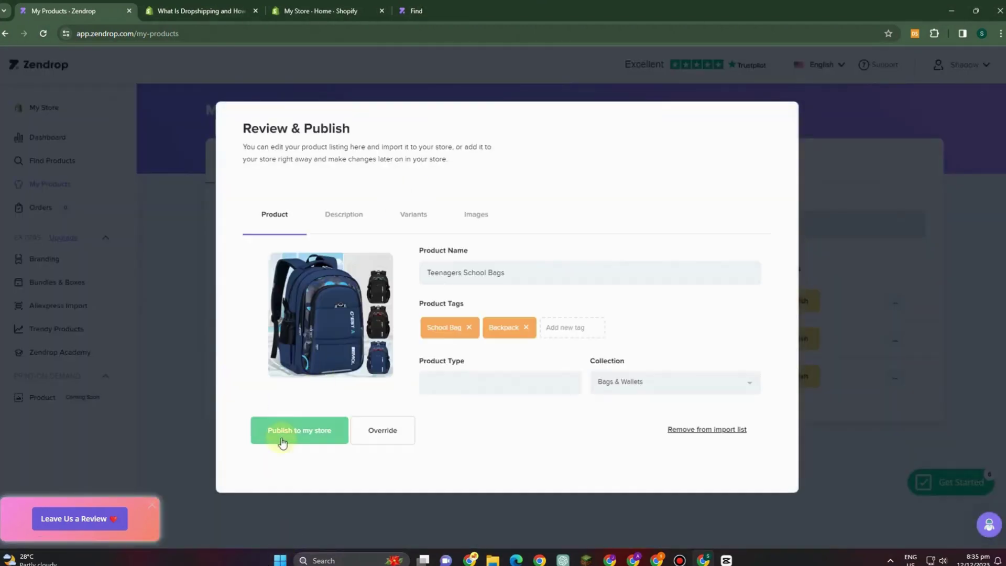
pyautogui.click(283, 443)
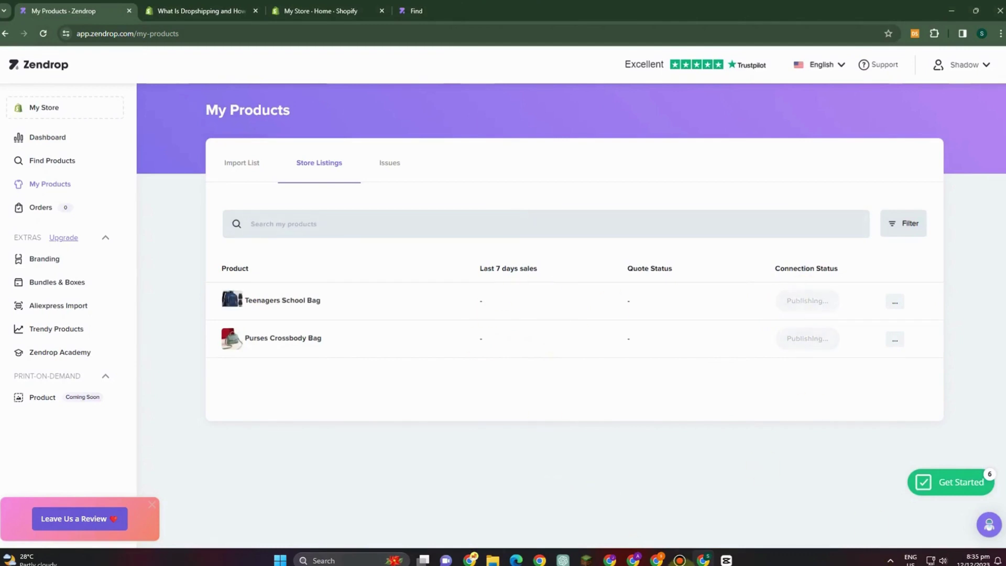
# - Switch to the Shopify admin, close the app suggestions, reload the page and open the store's product list
pyautogui.click(333, 11)
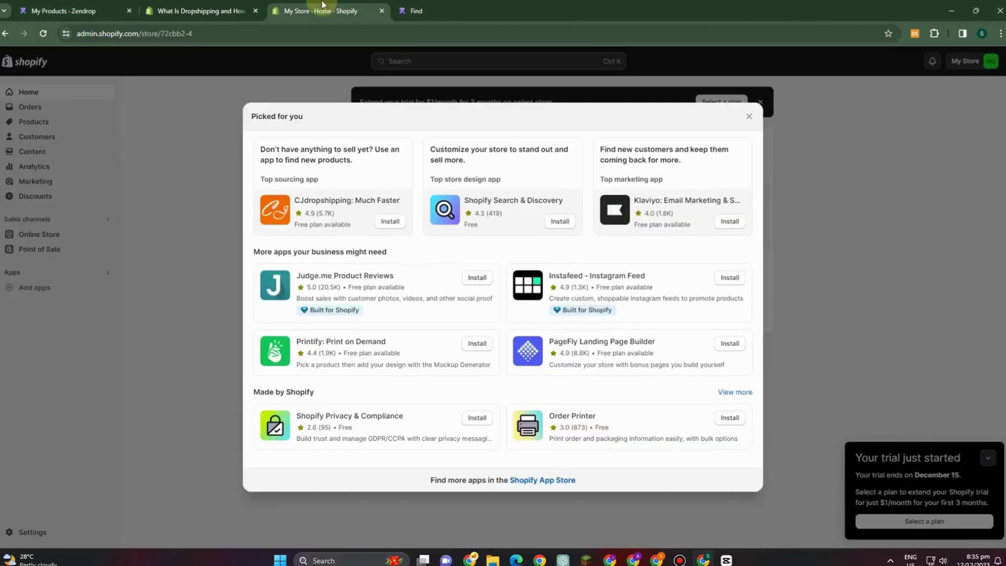
pyautogui.click(182, 256)
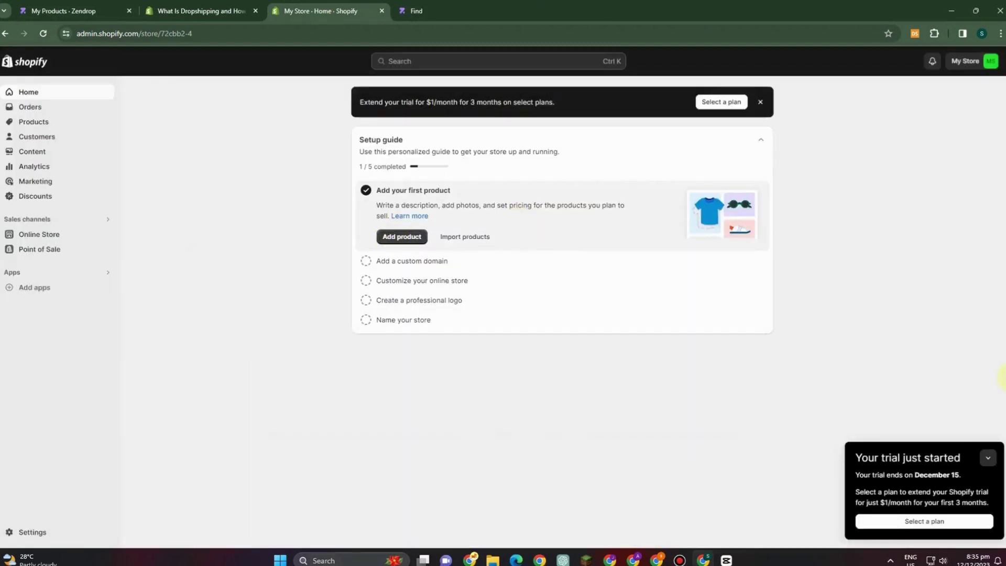
pyautogui.click(43, 33)
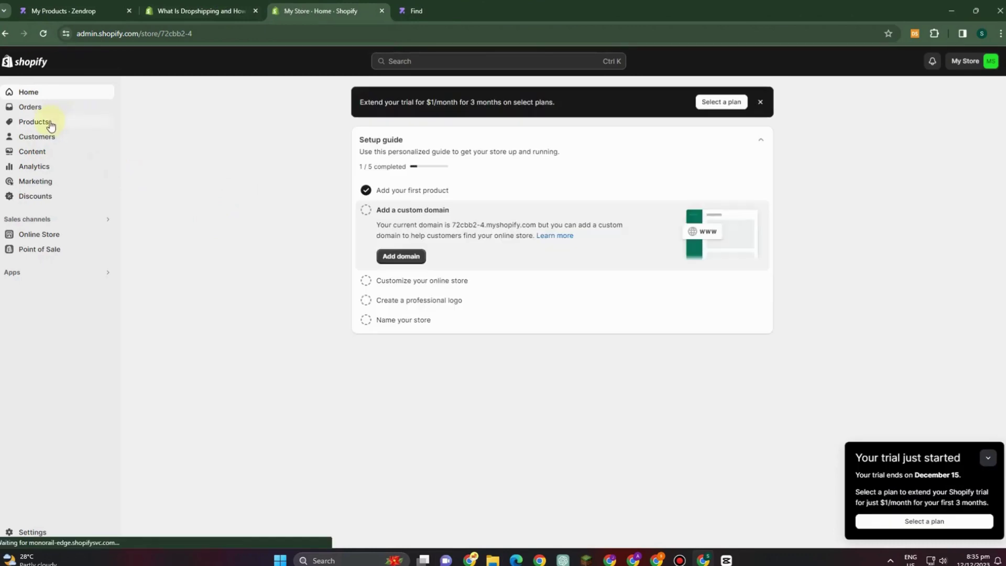
pyautogui.click(48, 125)
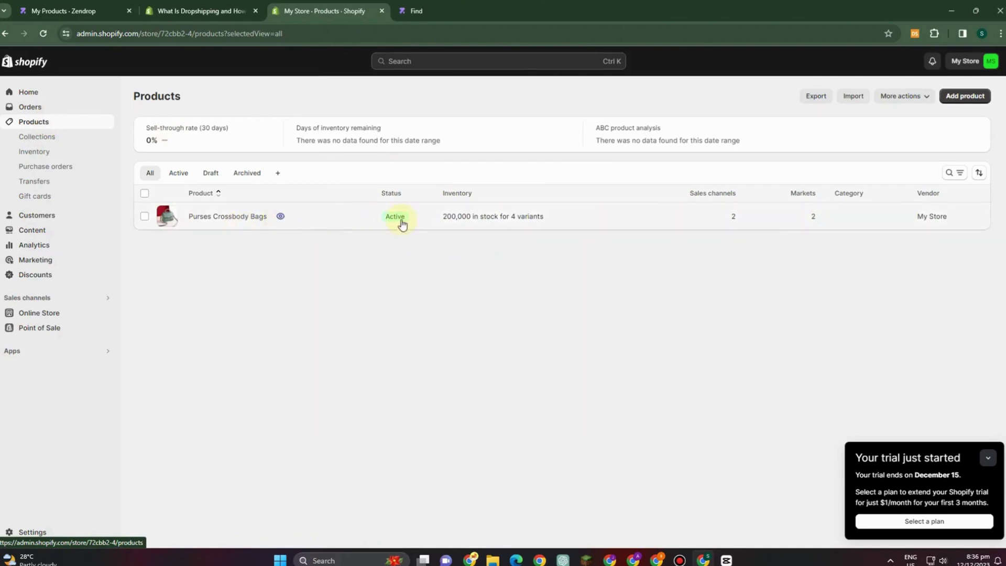
# - Preview the Purses Crossbody Bags in the online store and examine the images, price, colour options and description
pyautogui.click(281, 217)
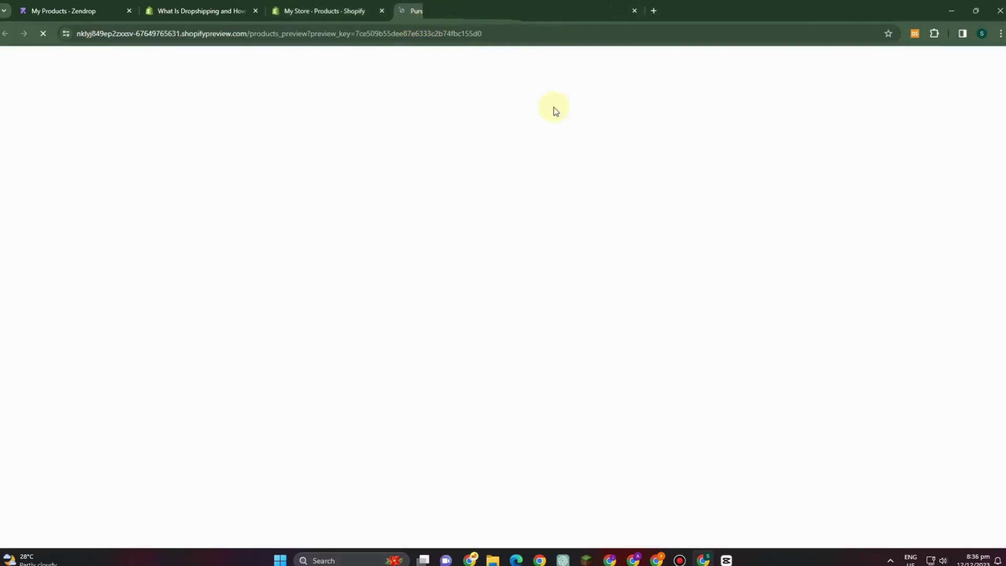
pyautogui.scroll(-5, 822, 350)
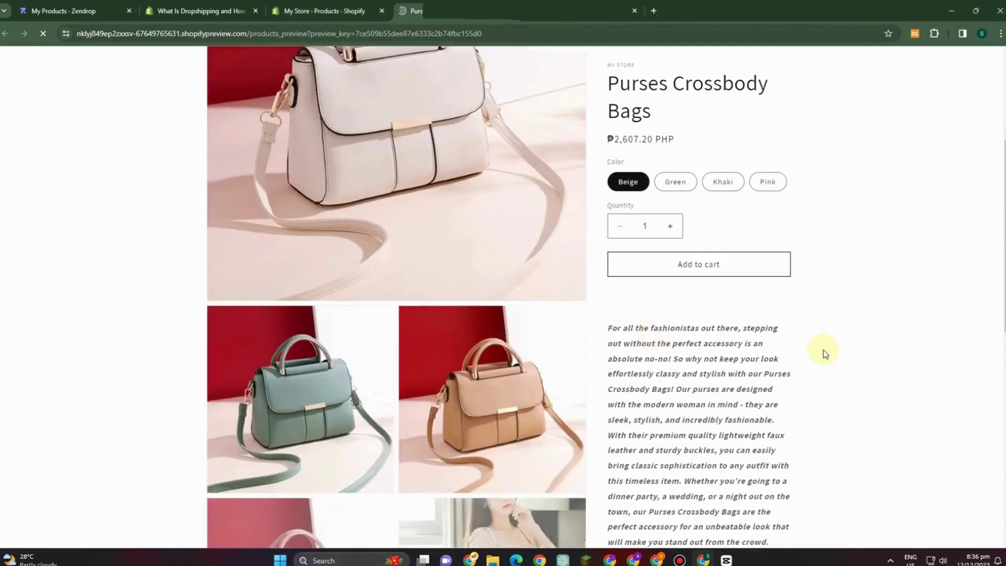
pyautogui.scroll(5, 875, 362)
pyautogui.scroll(-10, 871, 343)
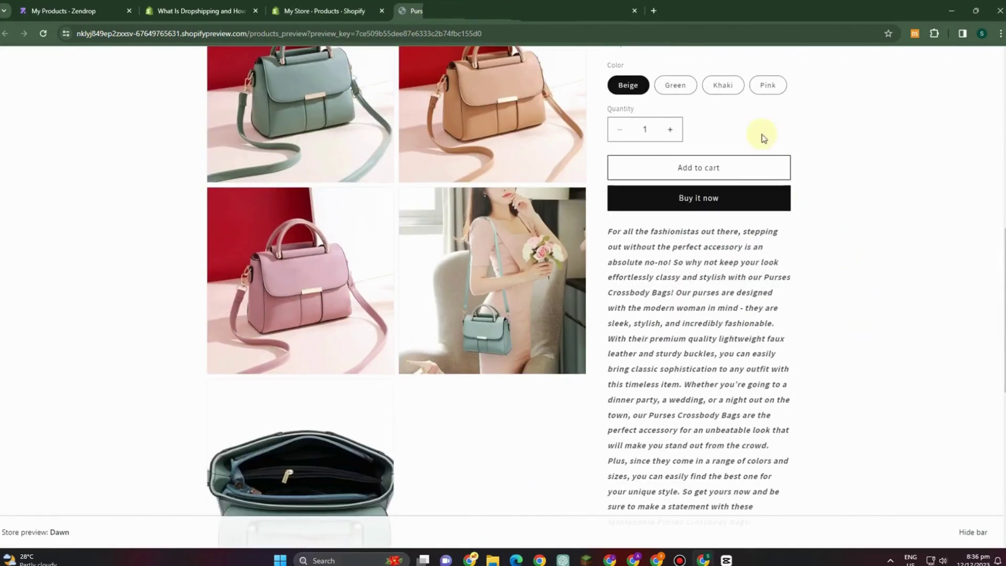
pyautogui.scroll(5, 759, 361)
pyautogui.scroll(-1, 759, 362)
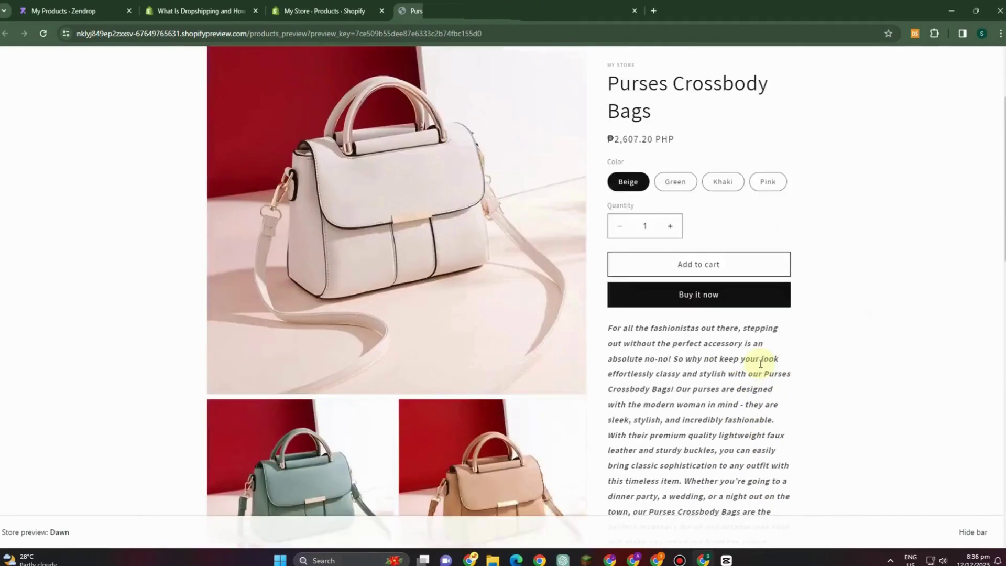